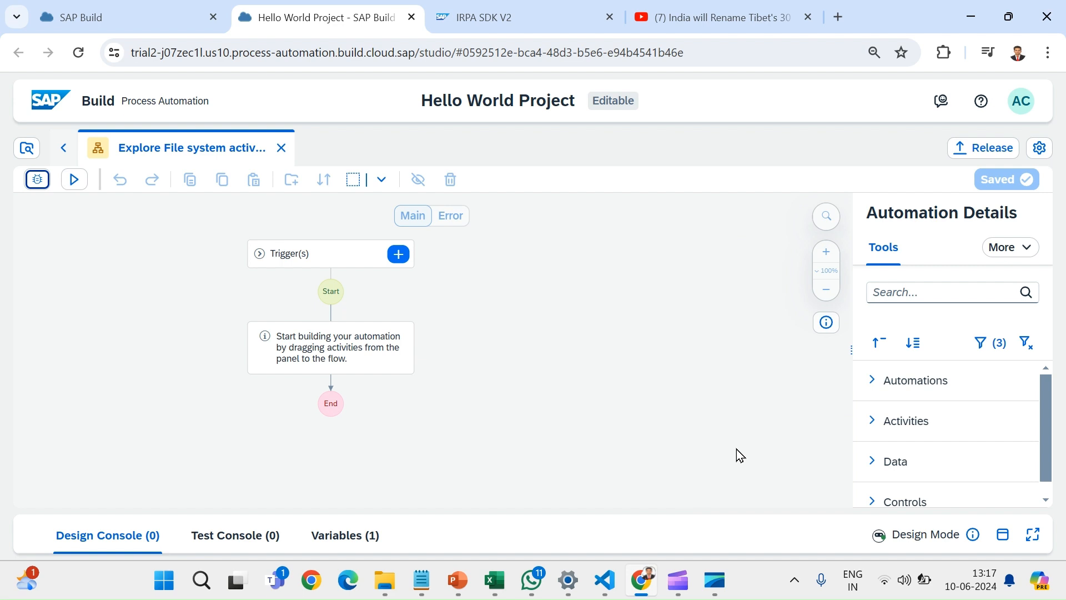
- Find the File System activity Create Folder and add it as the automation's first step after Start
{"action": "left_click", "coordinate": [930, 293]}
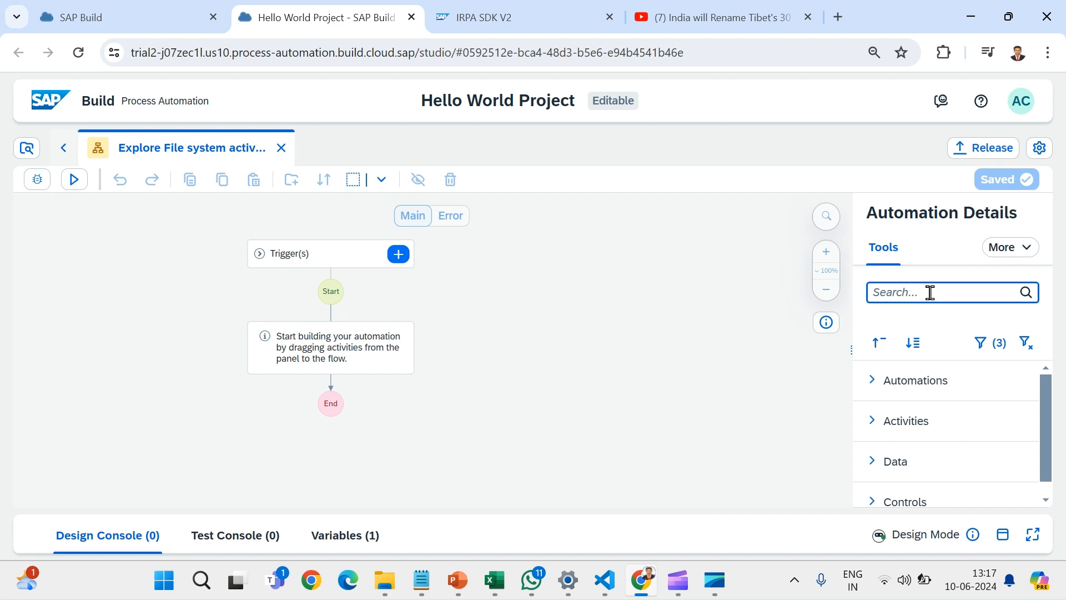
{"action": "type", "text": "create fold"}
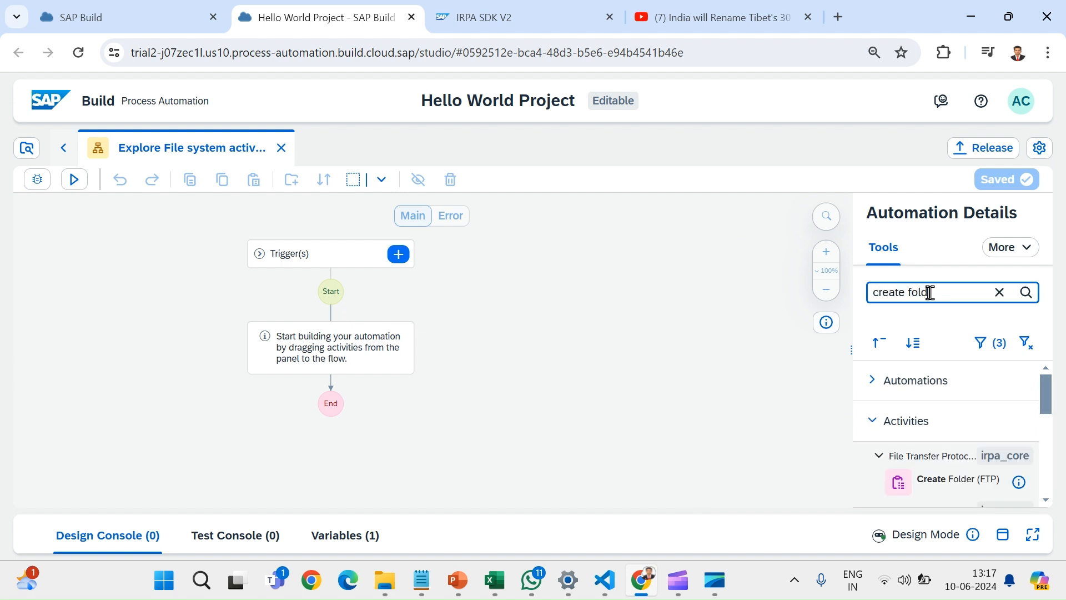
{"action": "type", "text": "er"}
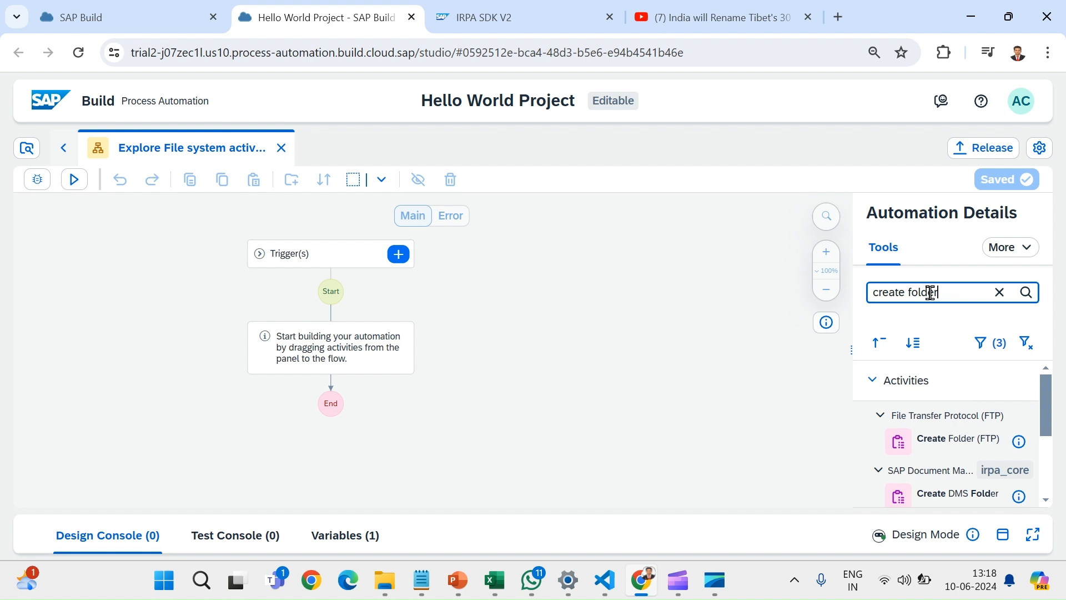
{"action": "scroll", "coordinate": [939, 465], "scroll_direction": "down", "scroll_amount": 5}
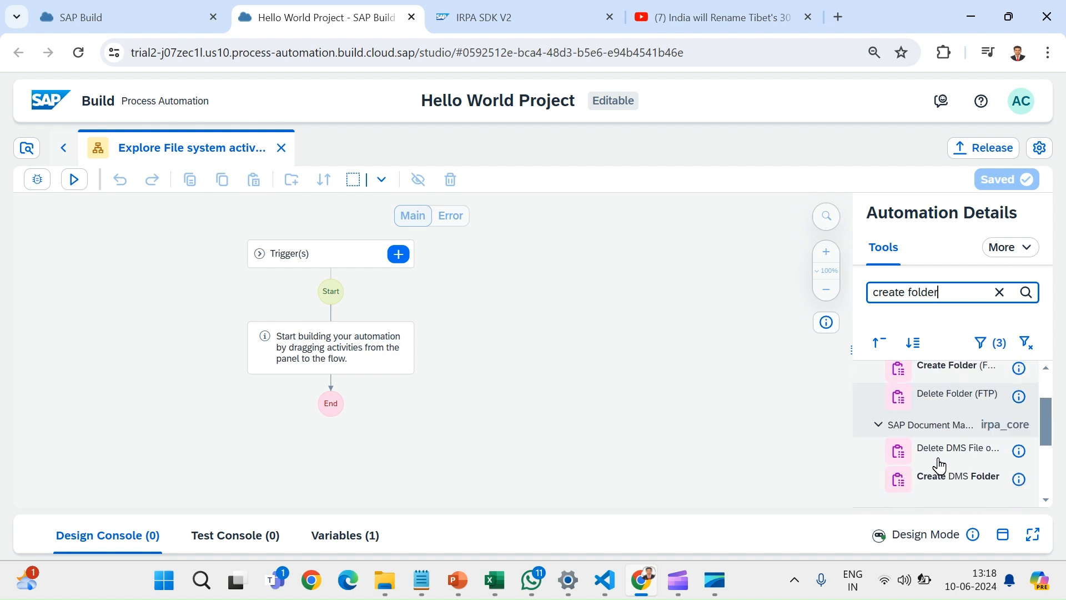
{"action": "left_click_drag", "start_coordinate": [944, 433], "coordinate": [328, 347]}
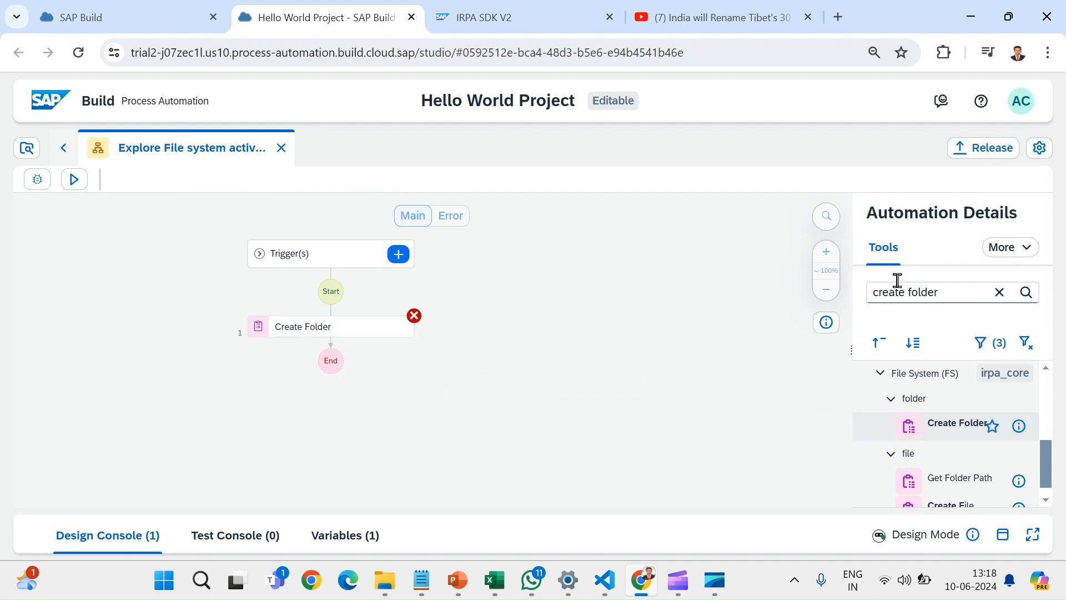
- Add the Get File Collection and Get Folder Collection activities in that order below the Create Folder step
{"action": "left_click", "coordinate": [1000, 292]}
{"action": "type", "text": "get file colle"}
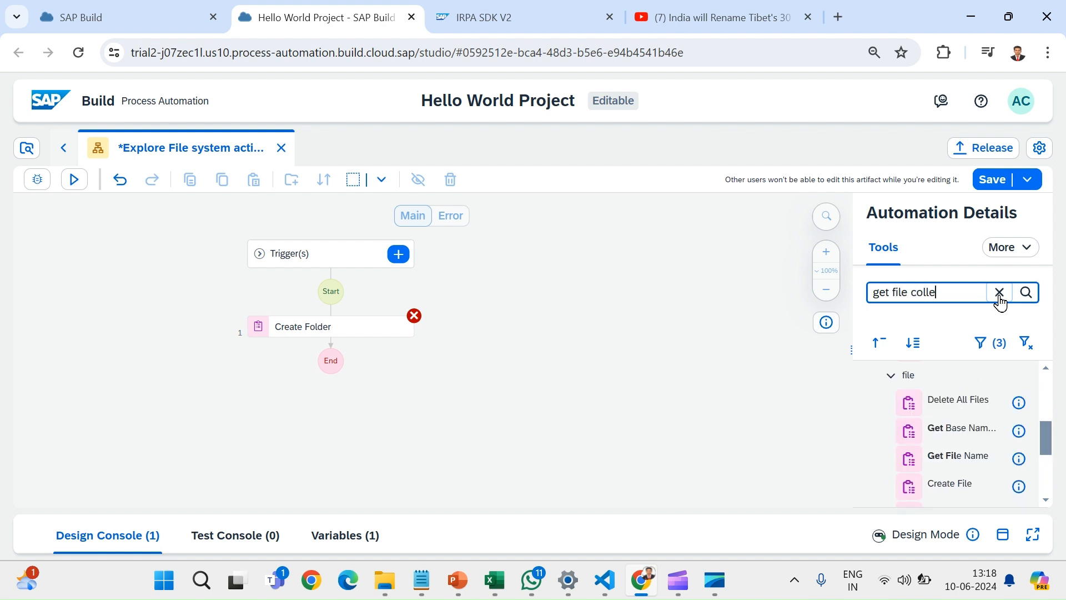
{"action": "left_click_drag", "start_coordinate": [944, 430], "coordinate": [308, 345]}
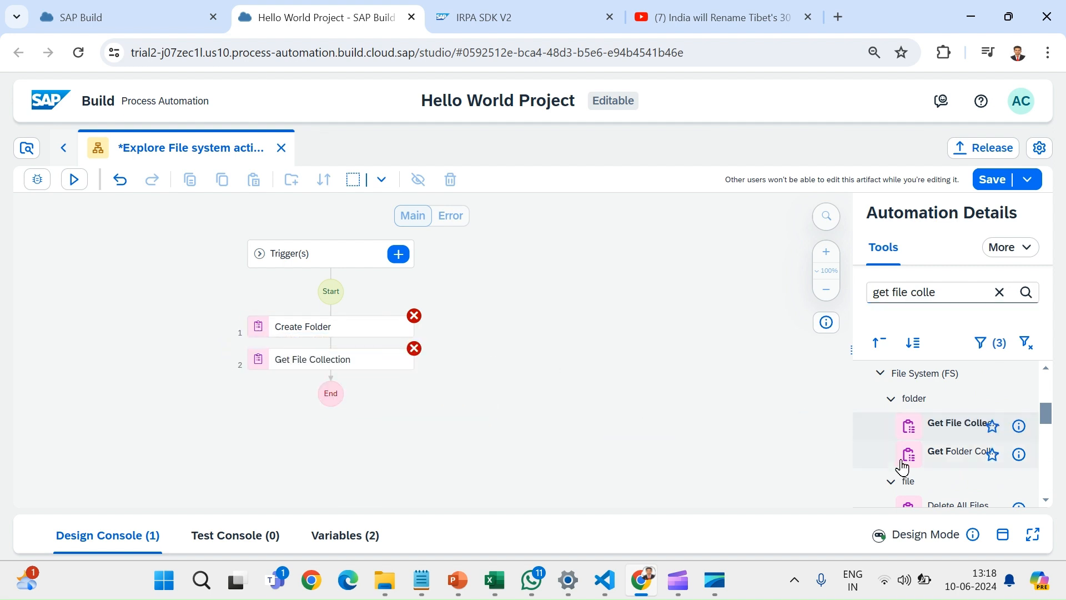
{"action": "left_click_drag", "start_coordinate": [938, 450], "coordinate": [332, 383]}
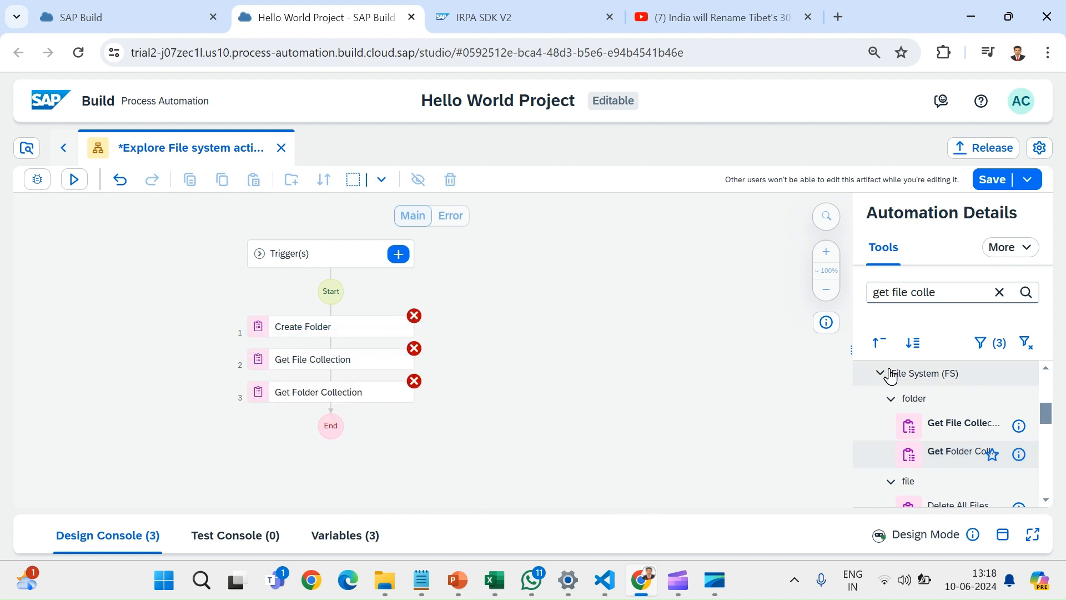
- Find the Open Folder Dialog activity and add it below the Get Folder Collection step
{"action": "left_click", "coordinate": [995, 293]}
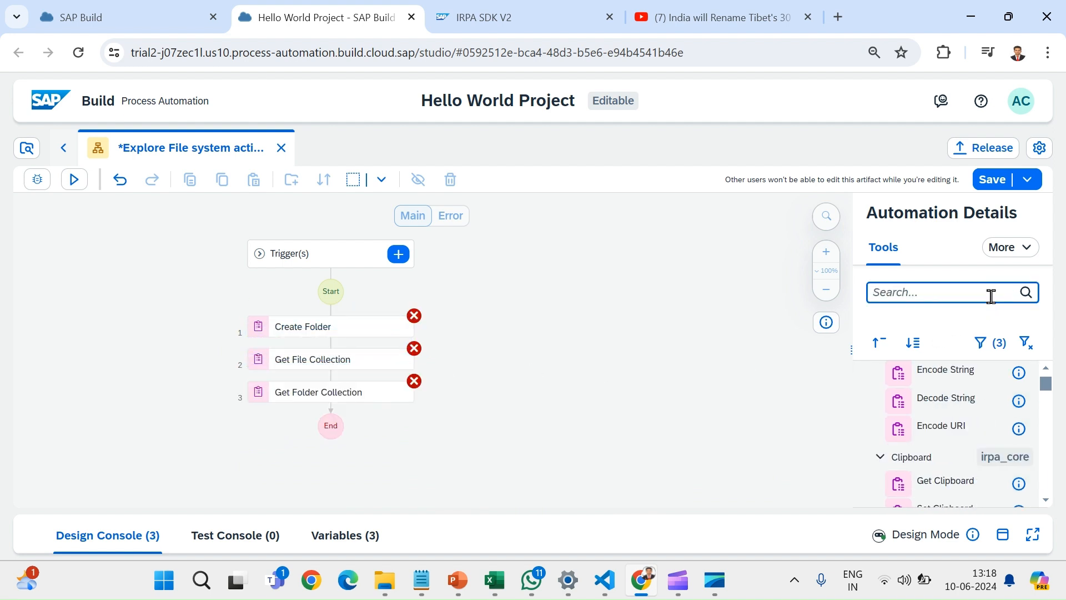
{"action": "type", "text": "open dol"}
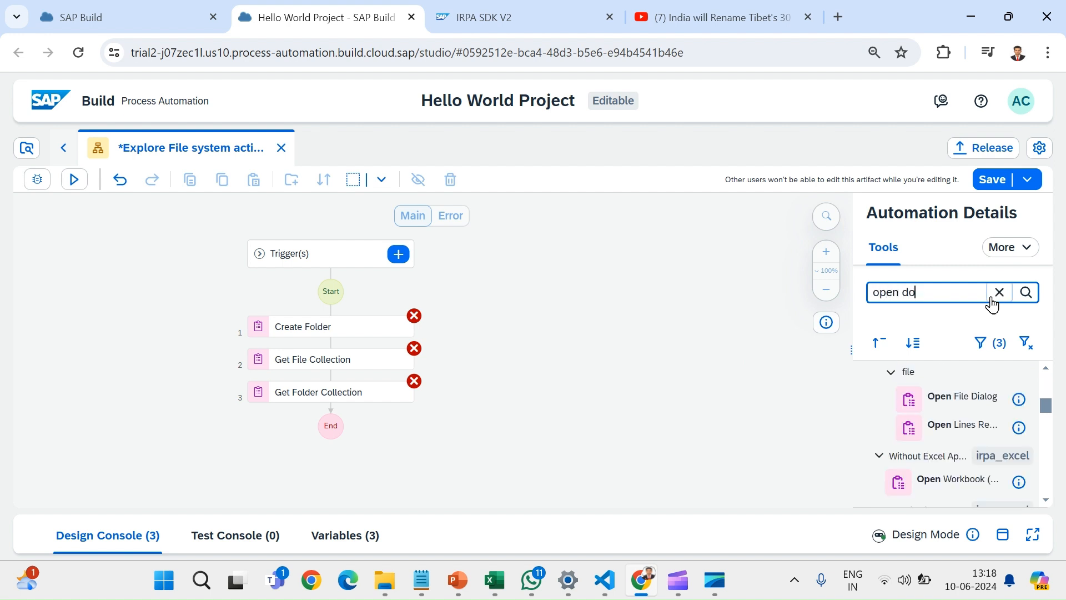
{"action": "key", "text": "BackSpace"}
{"action": "key", "text": "BackSpace"}
{"action": "key", "text": "BackSpace"}
{"action": "type", "text": "folder"}
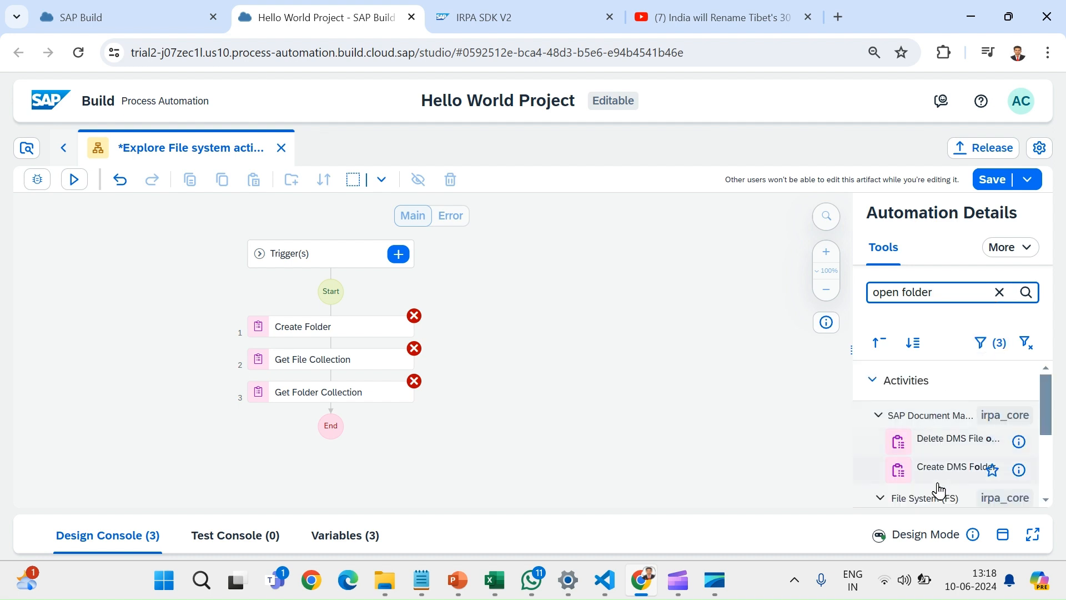
{"action": "scroll", "coordinate": [939, 487], "scroll_direction": "down", "scroll_amount": 1}
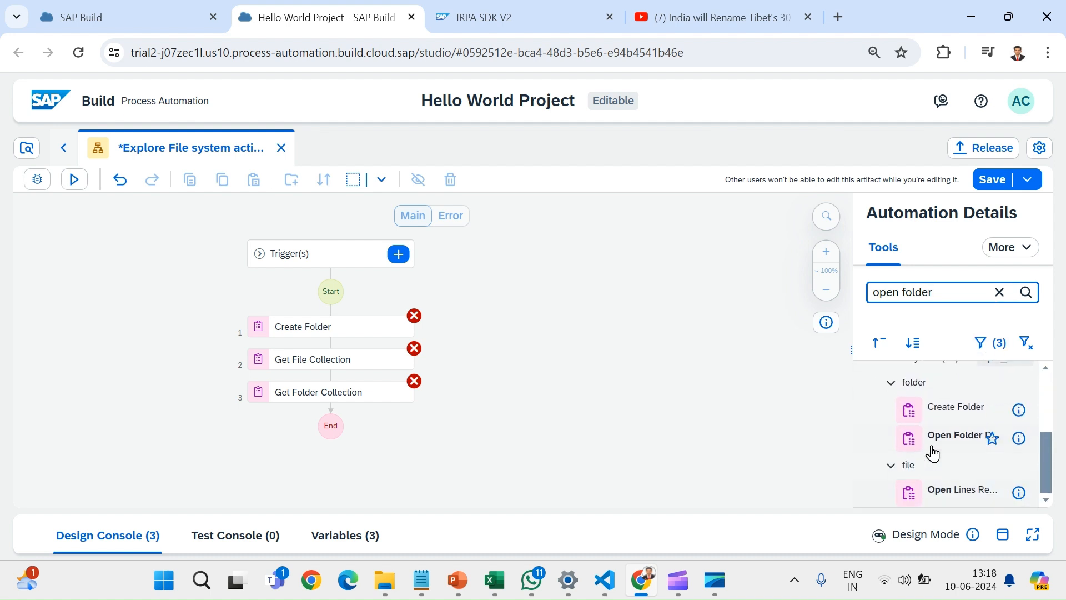
{"action": "left_click_drag", "start_coordinate": [931, 441], "coordinate": [335, 405]}
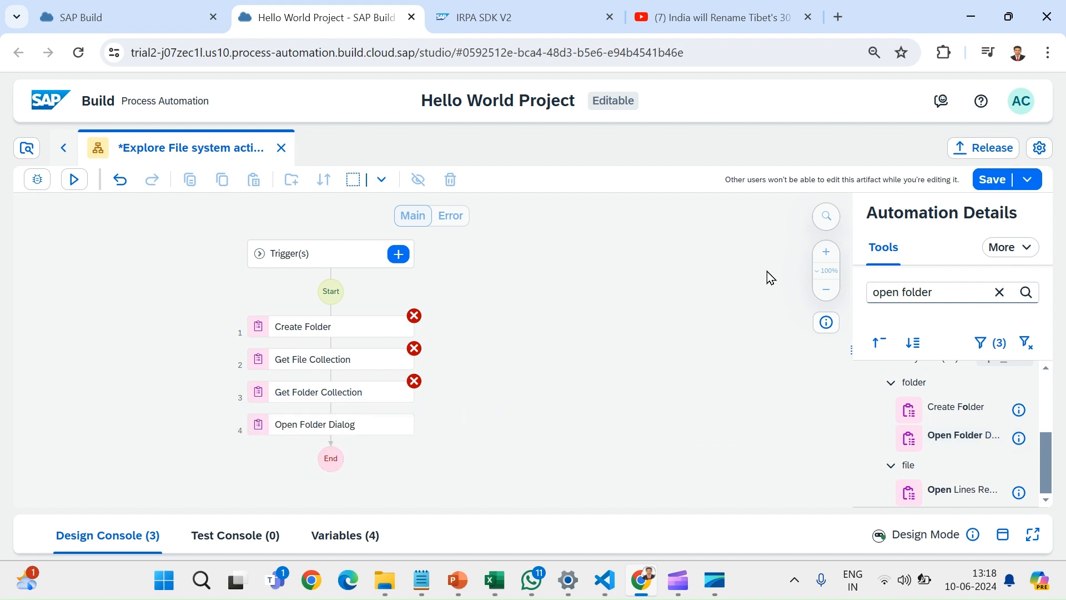
- Set the Create Folder step's folderPath to the text C:\temp\ExploreFolderActivities
{"action": "left_click", "coordinate": [354, 333]}
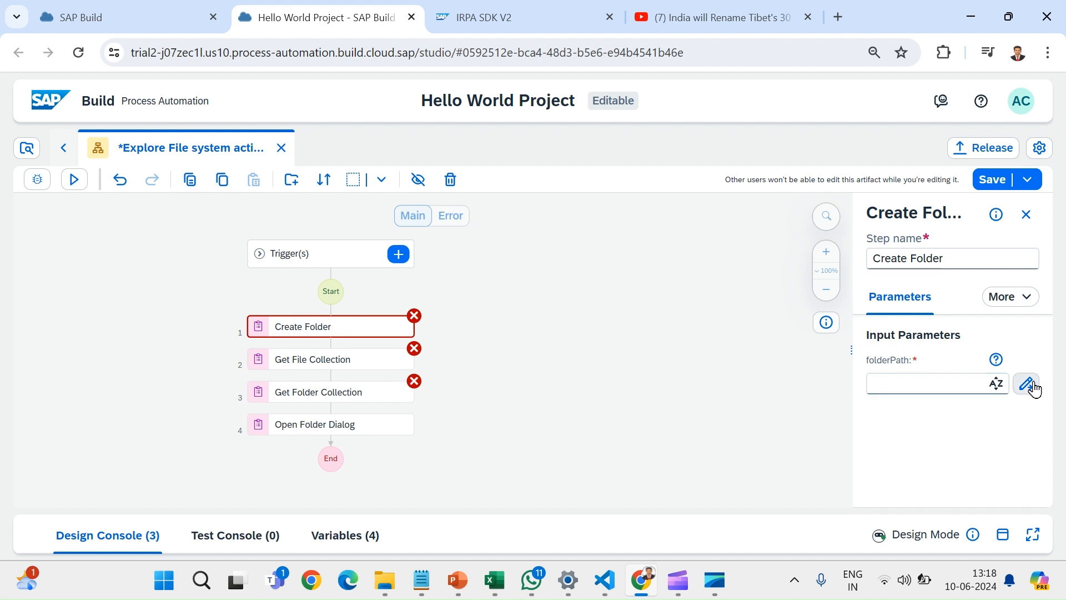
{"action": "left_click", "coordinate": [880, 389]}
{"action": "type", "text": "C:\\temp"}
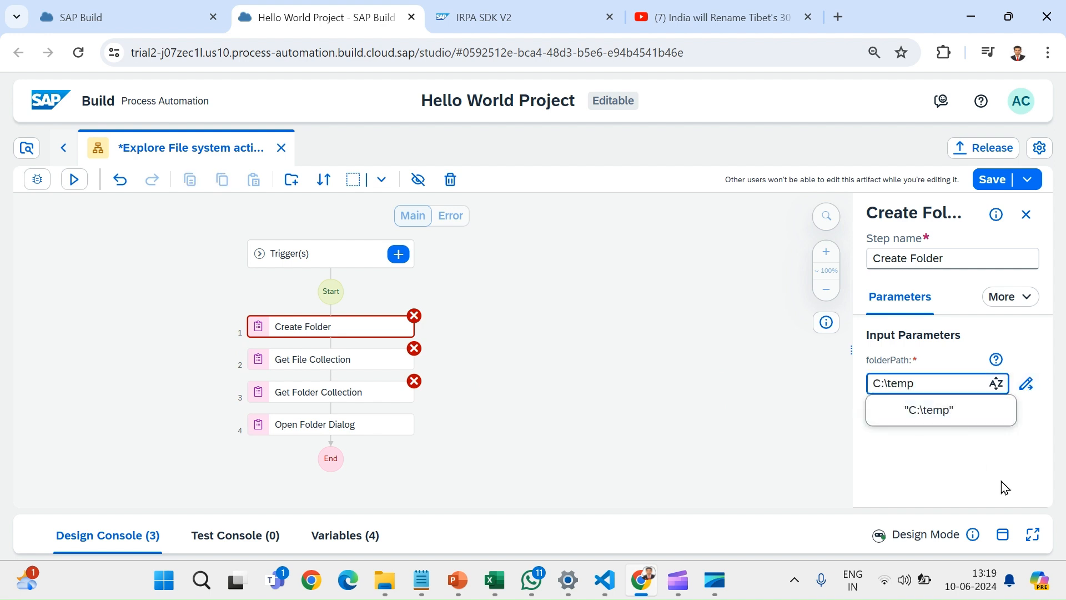
{"action": "type", "text": "\\"}
{"action": "type", "text": "Ex"}
{"action": "type", "text": "p"}
{"action": "key", "text": "BackSpace"}
{"action": "type", "text": "ploreFolderActivities"}
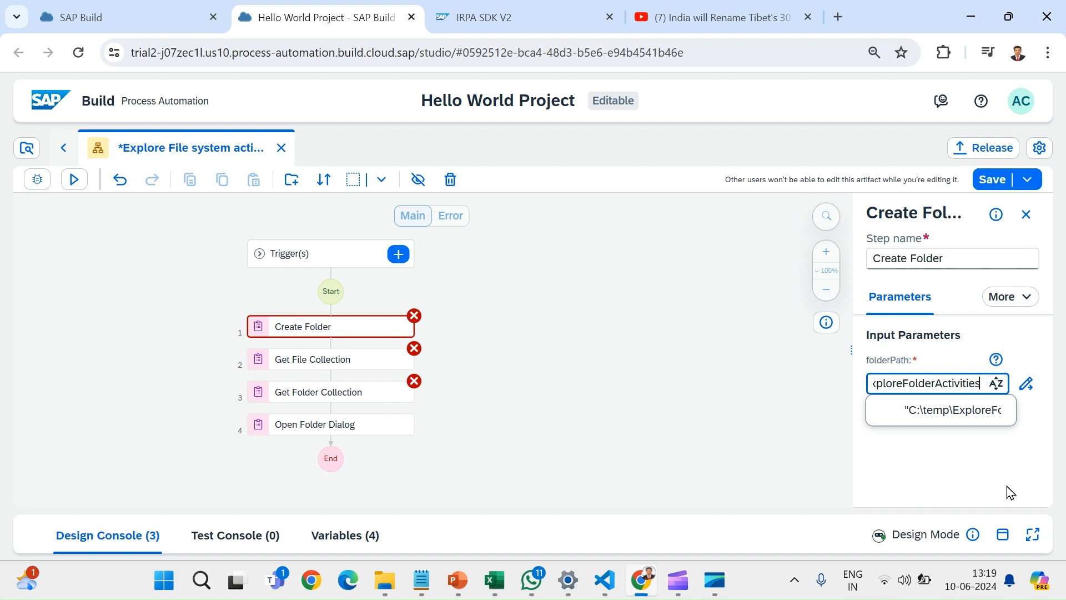
{"action": "left_click", "coordinate": [924, 419]}
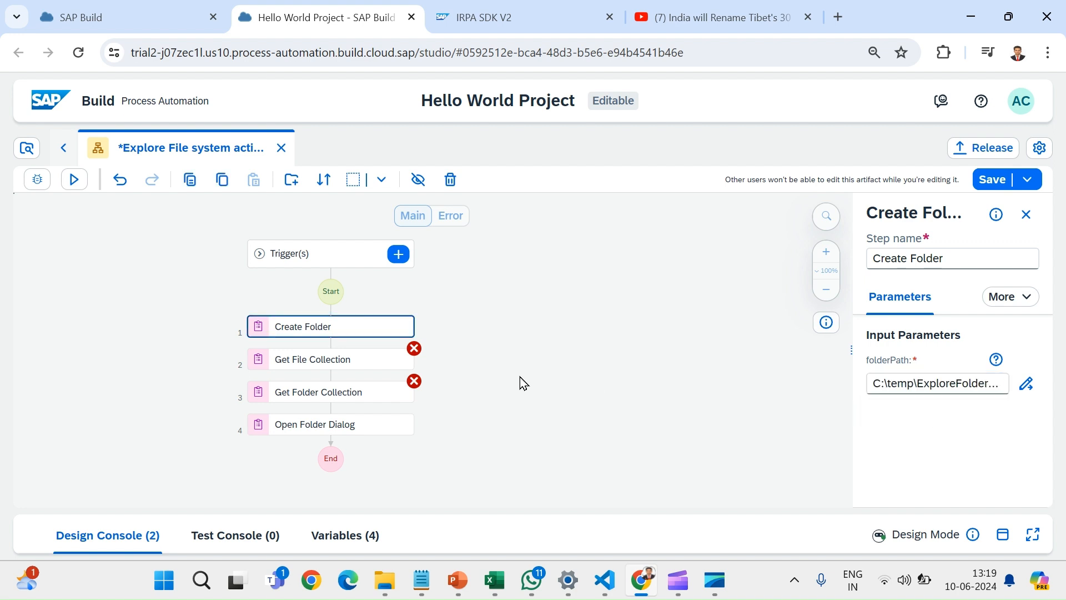
- Set the Get File Collection step's folderPath to the text C:\temp\ with a trailing backslash
{"action": "left_click", "coordinate": [389, 362]}
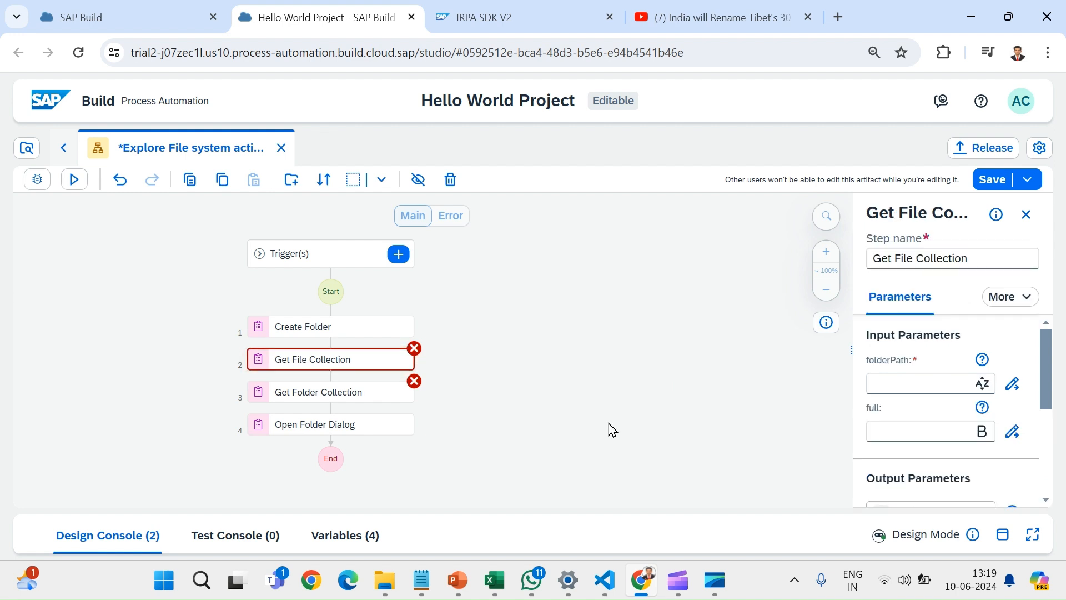
{"action": "left_click", "coordinate": [889, 391]}
{"action": "type", "text": "C:\temp"}
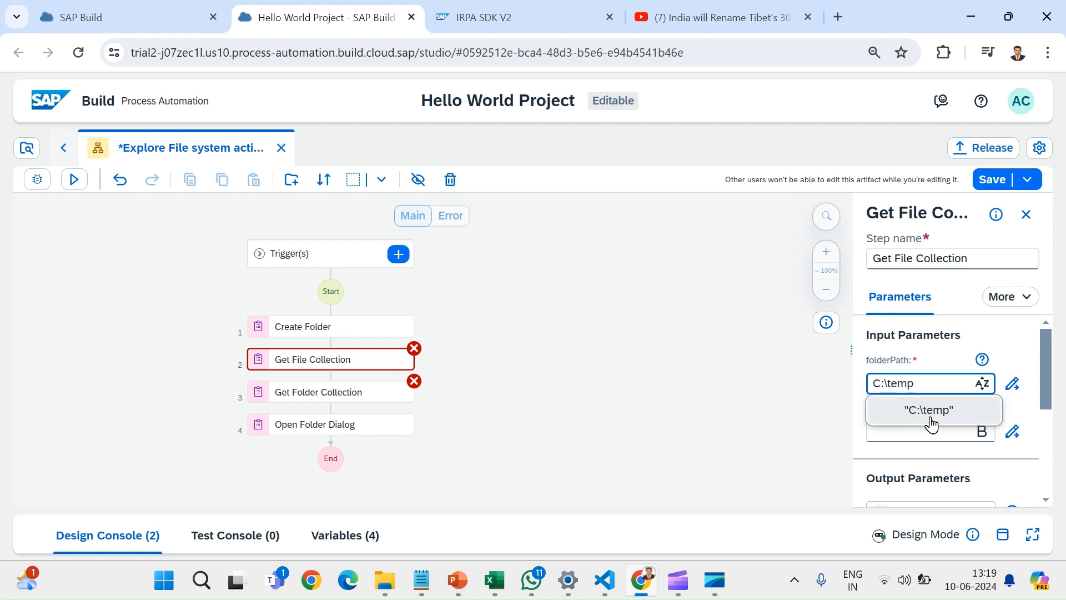
{"action": "left_click", "coordinate": [932, 423]}
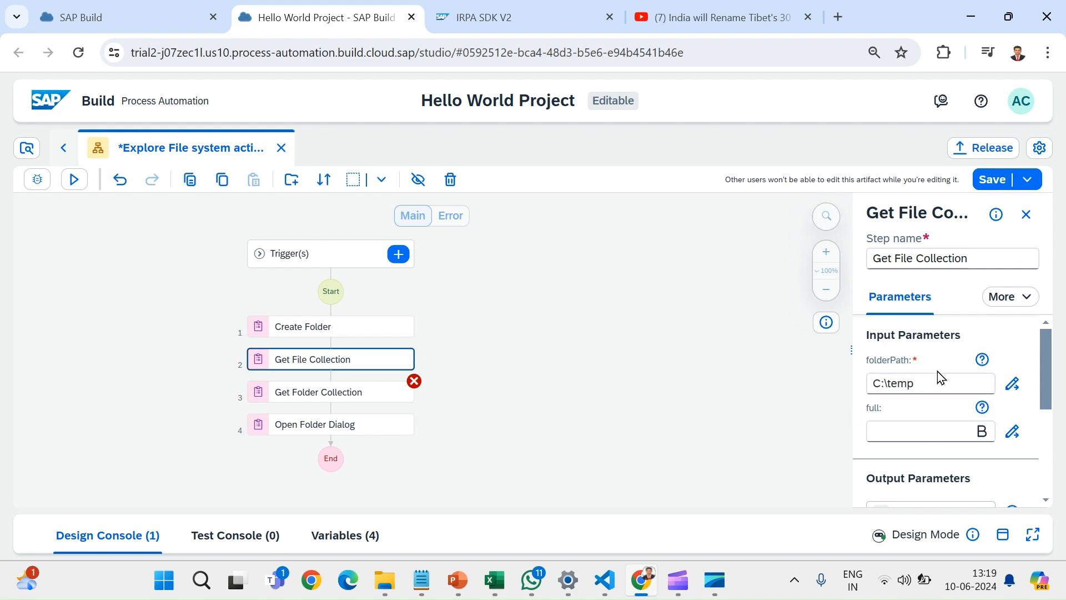
{"action": "left_click", "coordinate": [938, 392]}
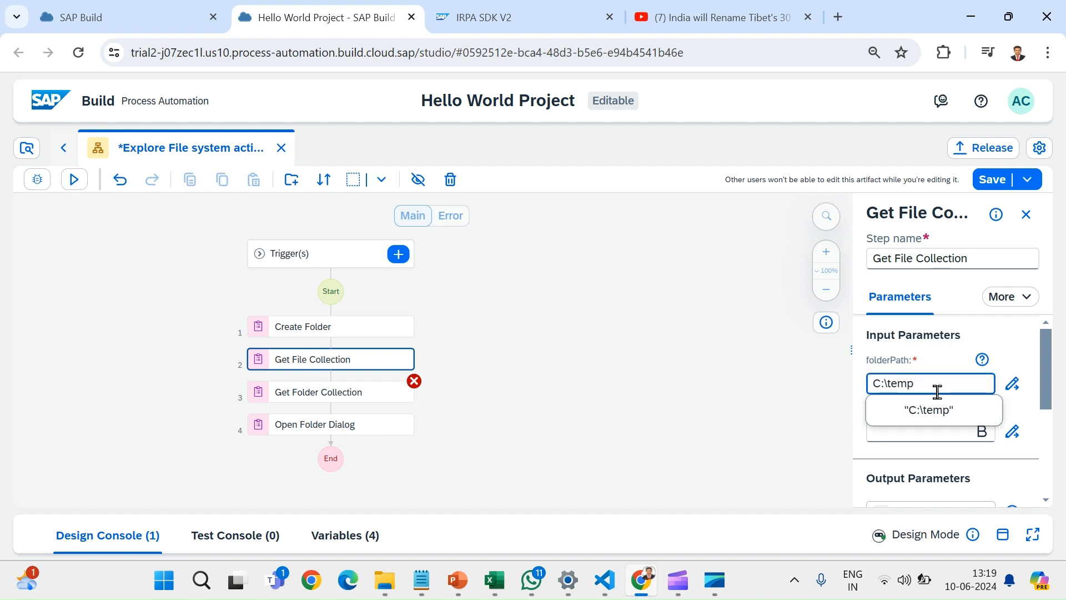
{"action": "type", "text": "\\"}
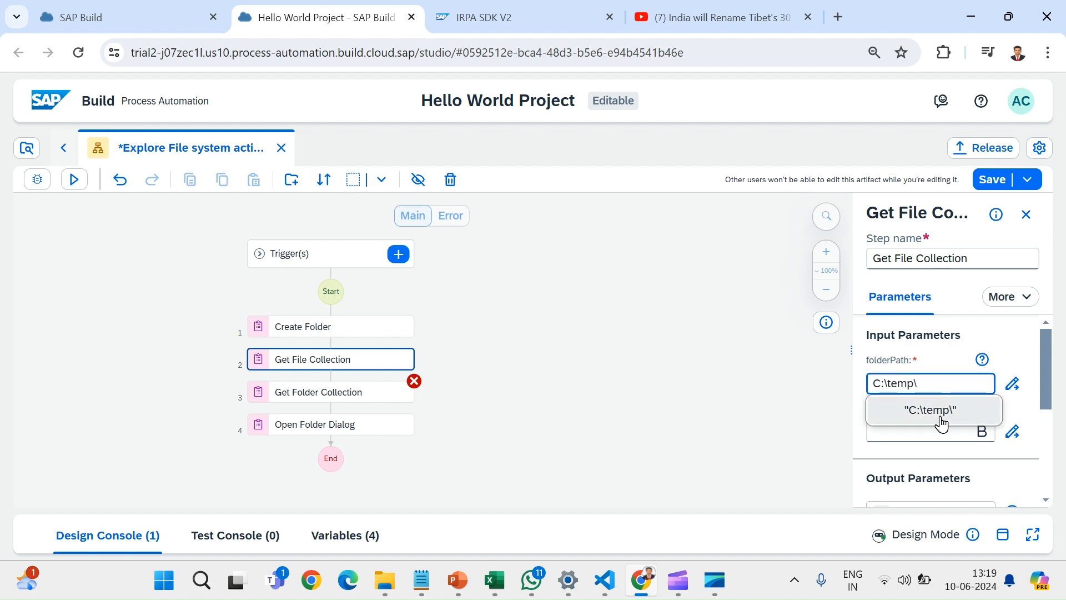
{"action": "left_click", "coordinate": [940, 417]}
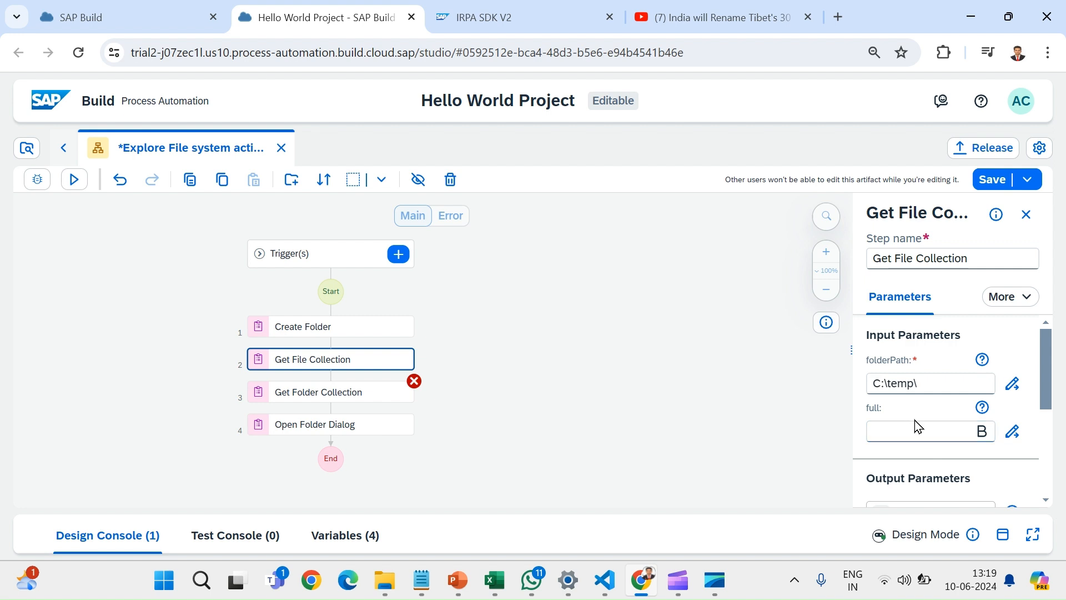
- Examine the help text and the selectable values of the Get File Collection step's full parameter
{"action": "left_click", "coordinate": [981, 408]}
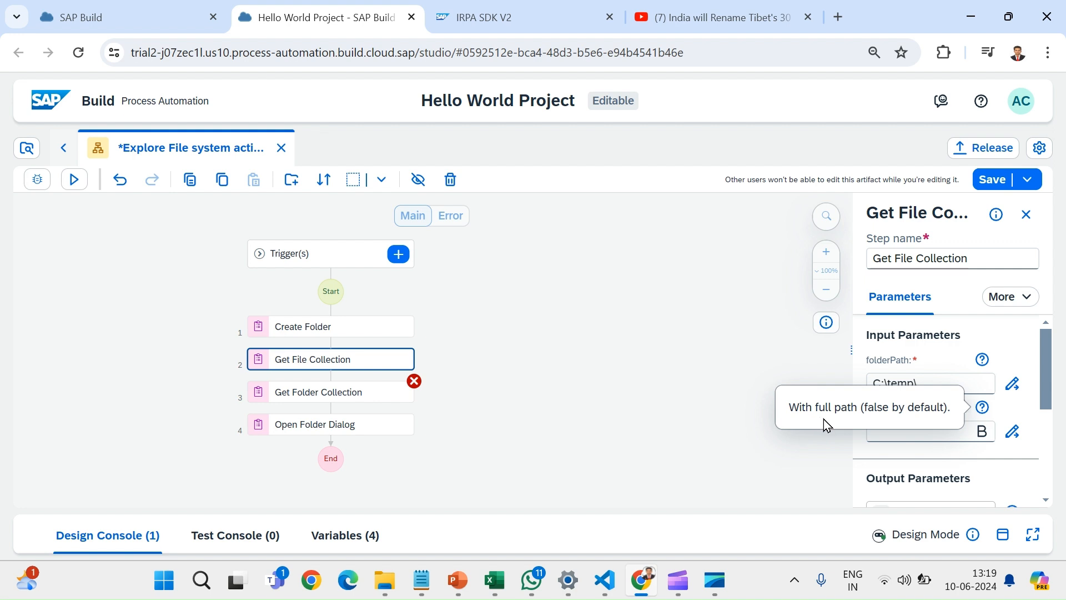
{"action": "left_click", "coordinate": [939, 447]}
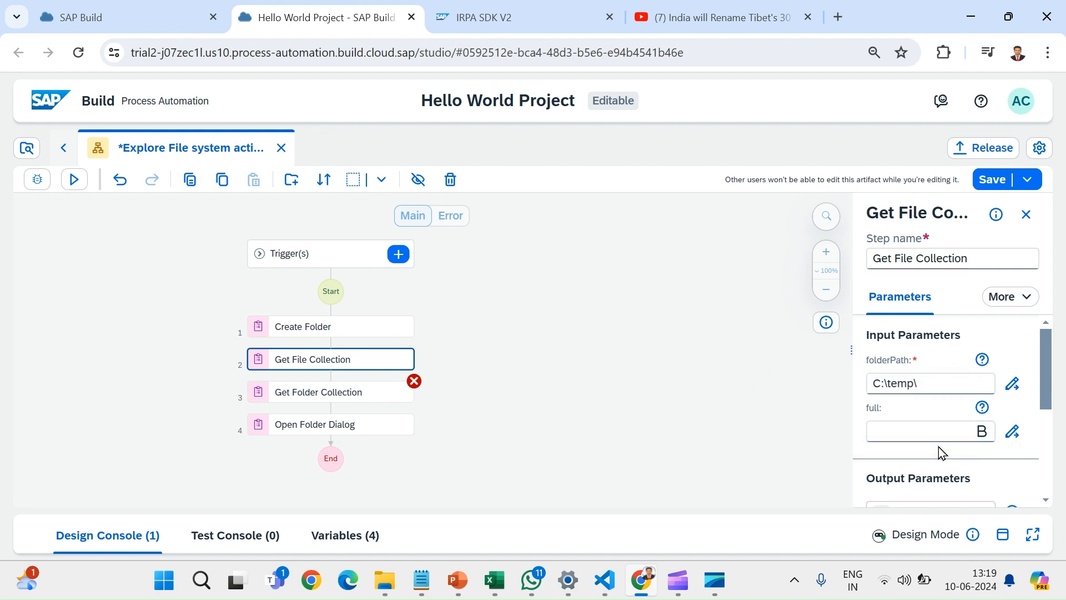
{"action": "left_click", "coordinate": [903, 421]}
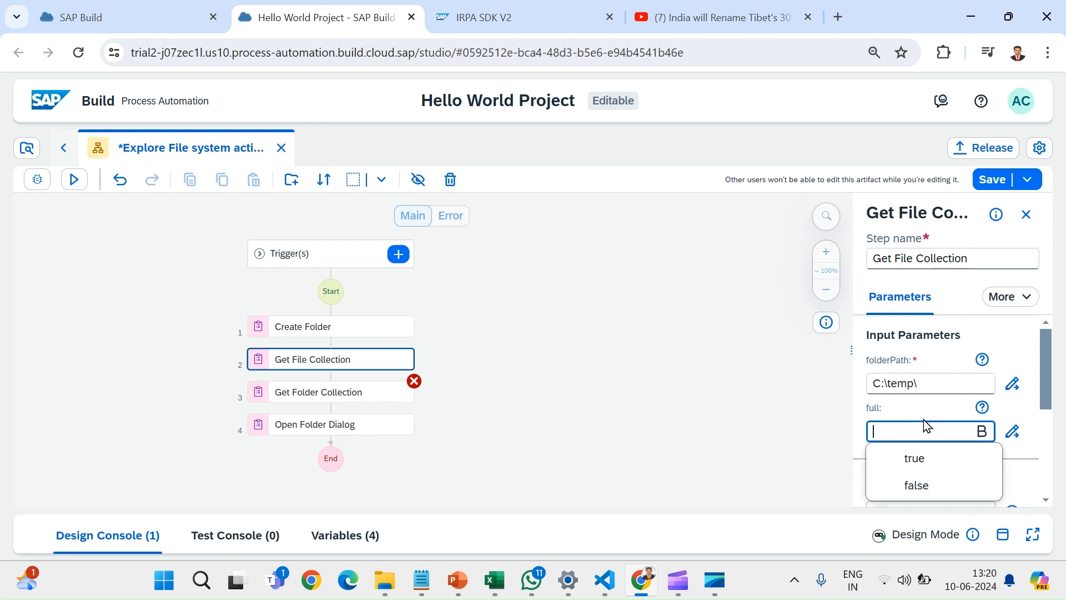
{"action": "left_click", "coordinate": [894, 409]}
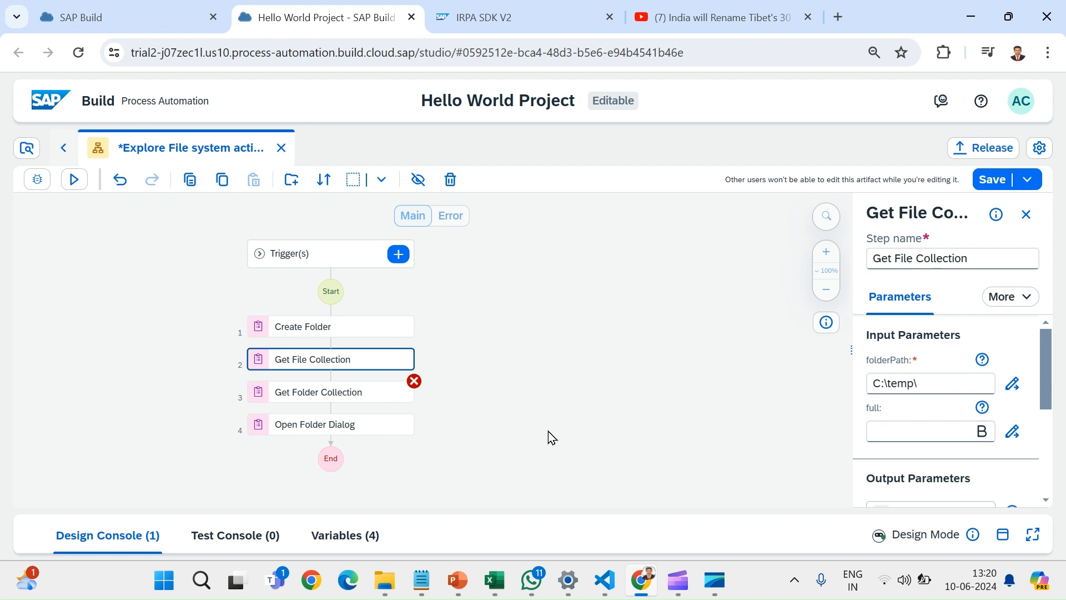
{"action": "left_click", "coordinate": [576, 418]}
- Set the Get Folder Collection step's folderPath to the text C:\temp\ with a trailing backslash
{"action": "left_click", "coordinate": [333, 400]}
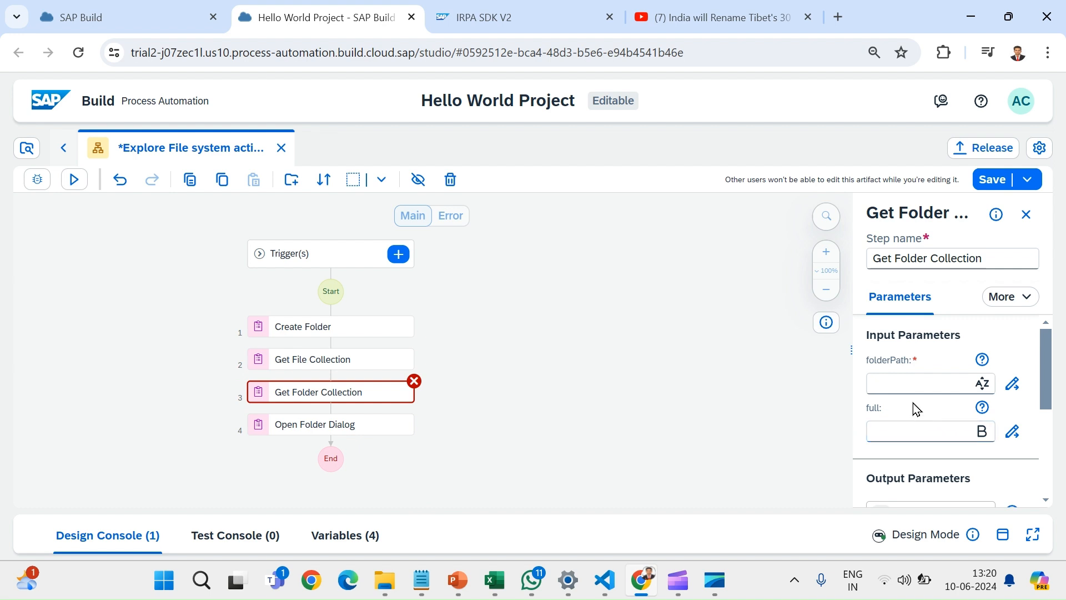
{"action": "left_click", "coordinate": [891, 382]}
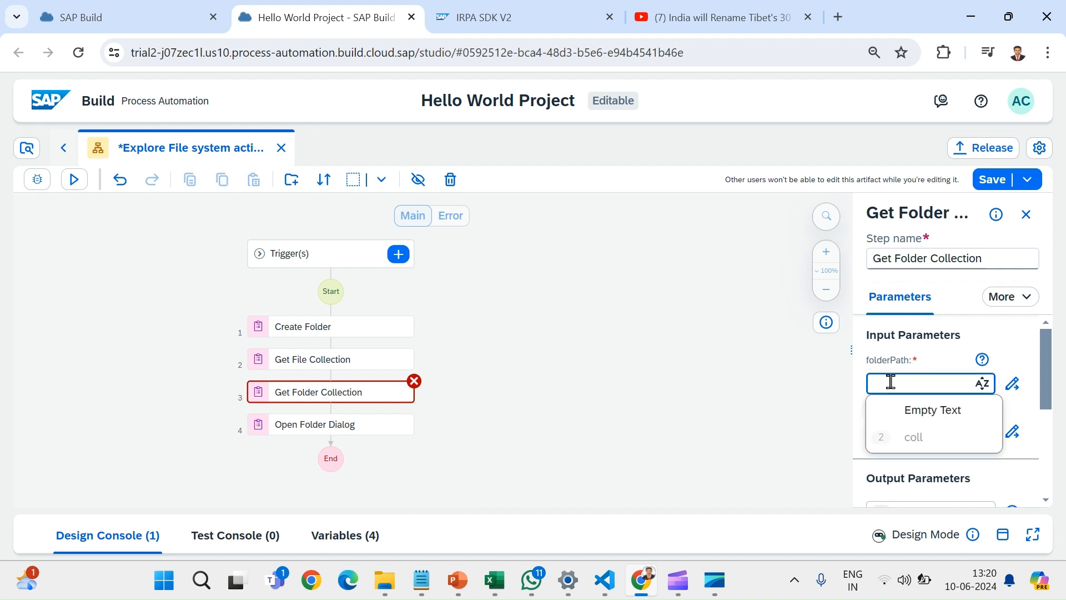
{"action": "type", "text": "C:\temp"}
{"action": "left_click", "coordinate": [908, 411]}
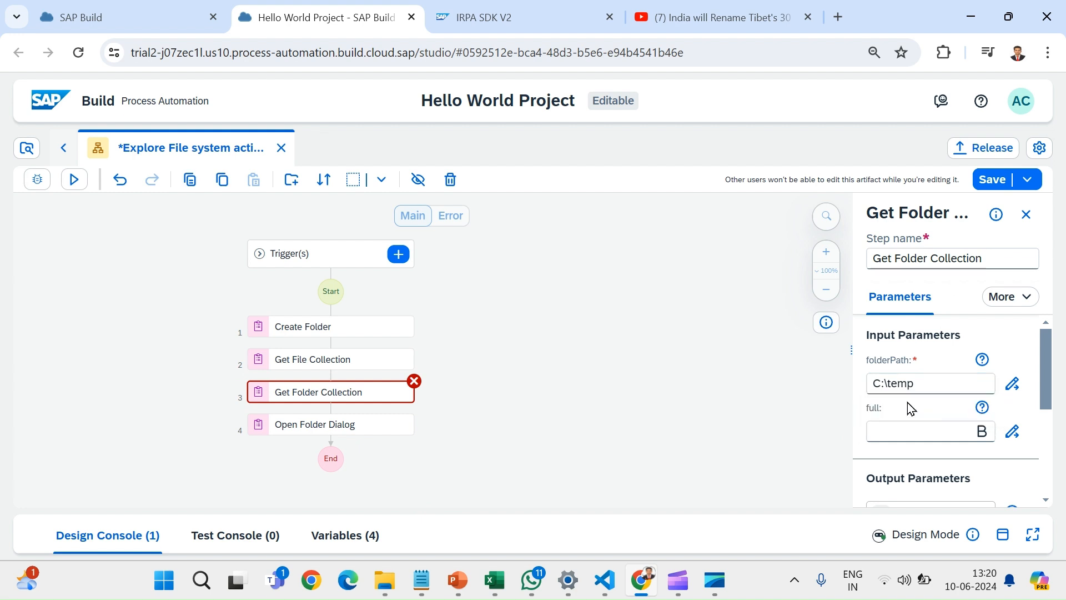
{"action": "left_click", "coordinate": [920, 384]}
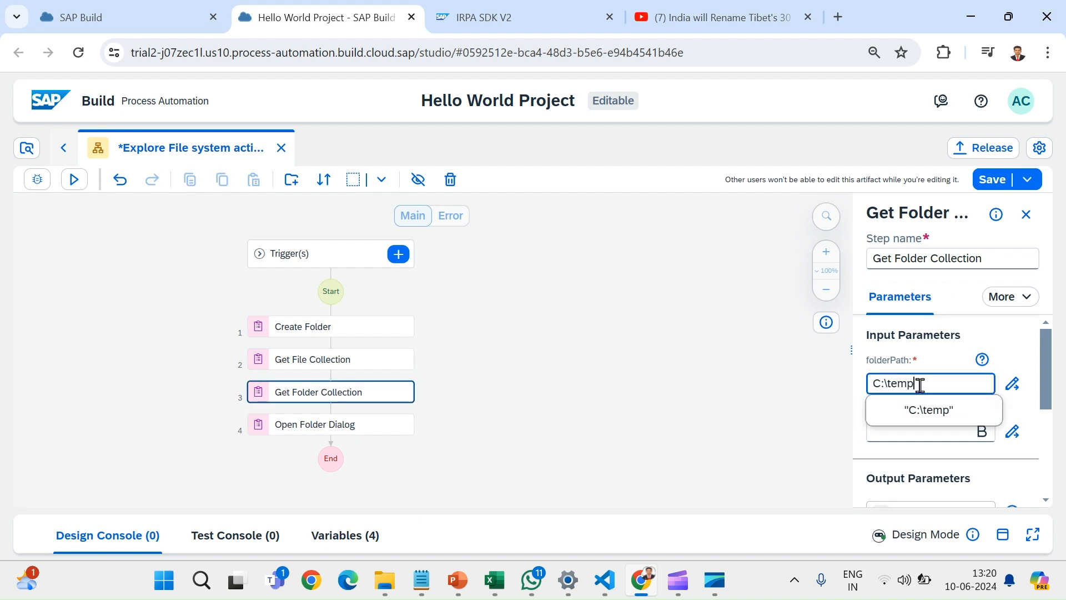
{"action": "type", "text": "\\"}
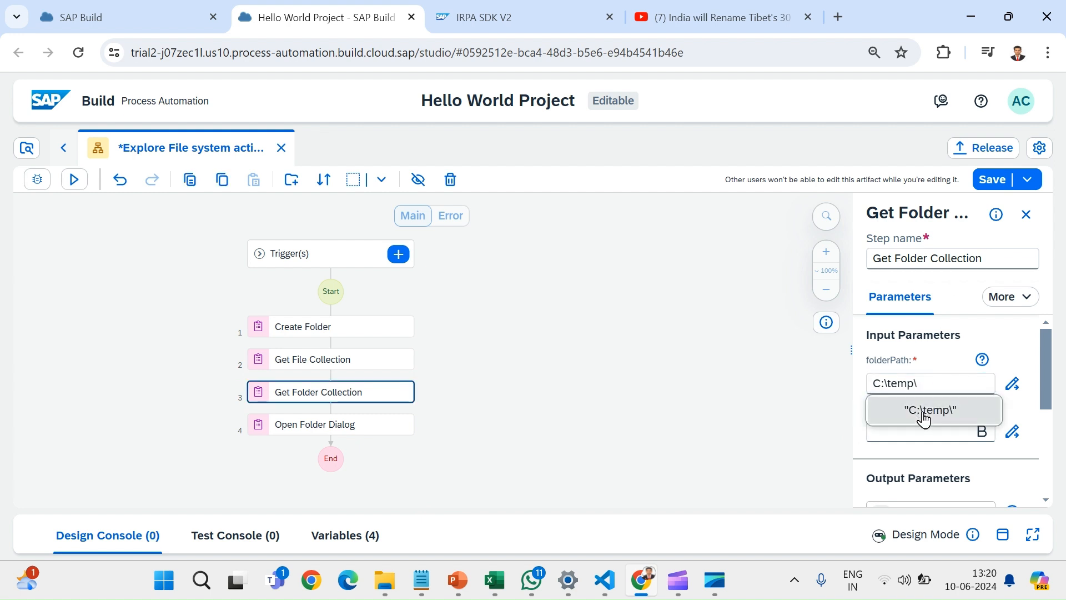
{"action": "left_click", "coordinate": [921, 412]}
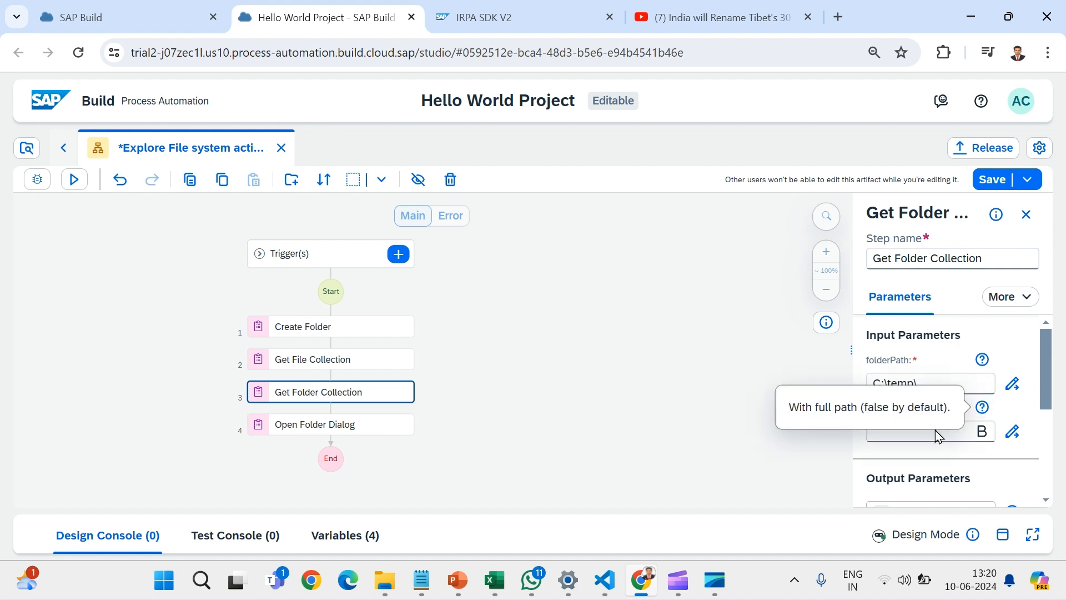
- Set the Get Folder Collection step's full parameter to true
{"action": "left_click", "coordinate": [926, 432]}
{"action": "type", "text": "true"}
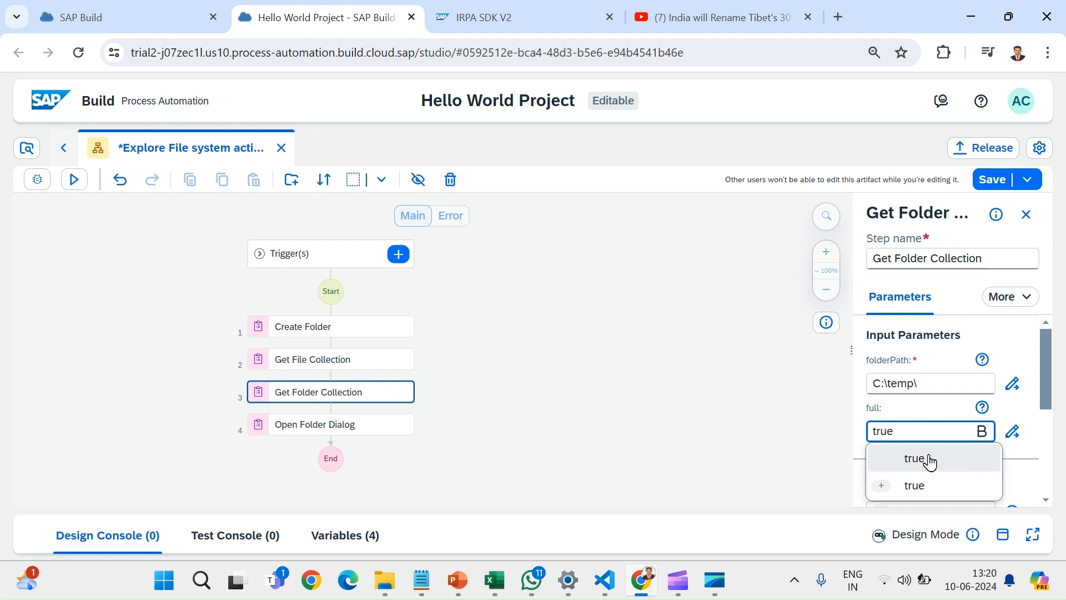
{"action": "left_click", "coordinate": [930, 460]}
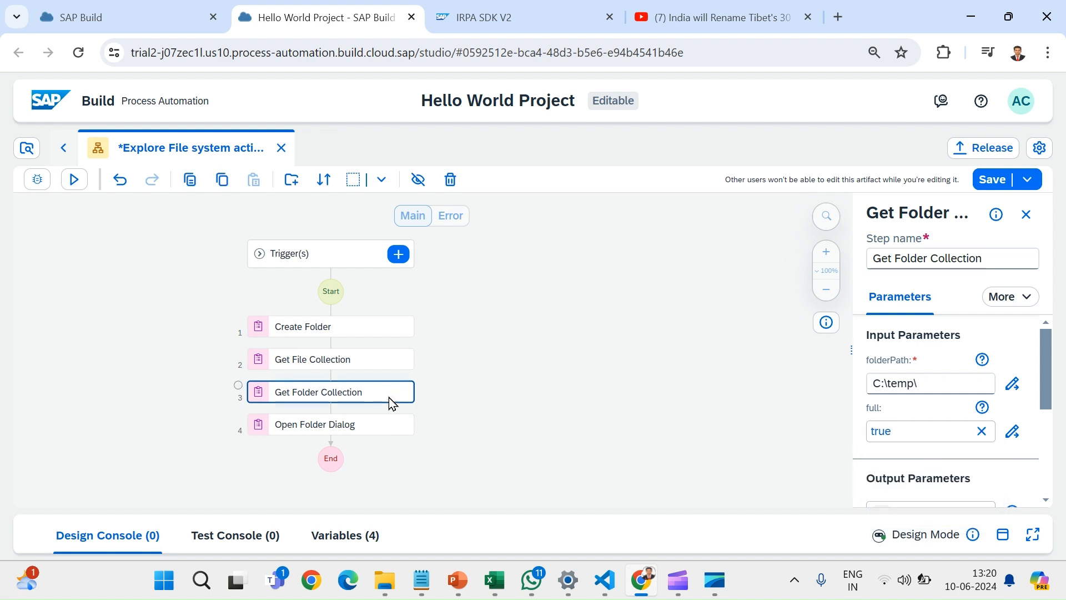
- Review the parameters of the Get Folder Collection, Get File Collection and Open Folder Dialog steps
{"action": "left_click", "coordinate": [436, 404]}
{"action": "left_click", "coordinate": [354, 391]}
{"action": "left_click", "coordinate": [314, 359]}
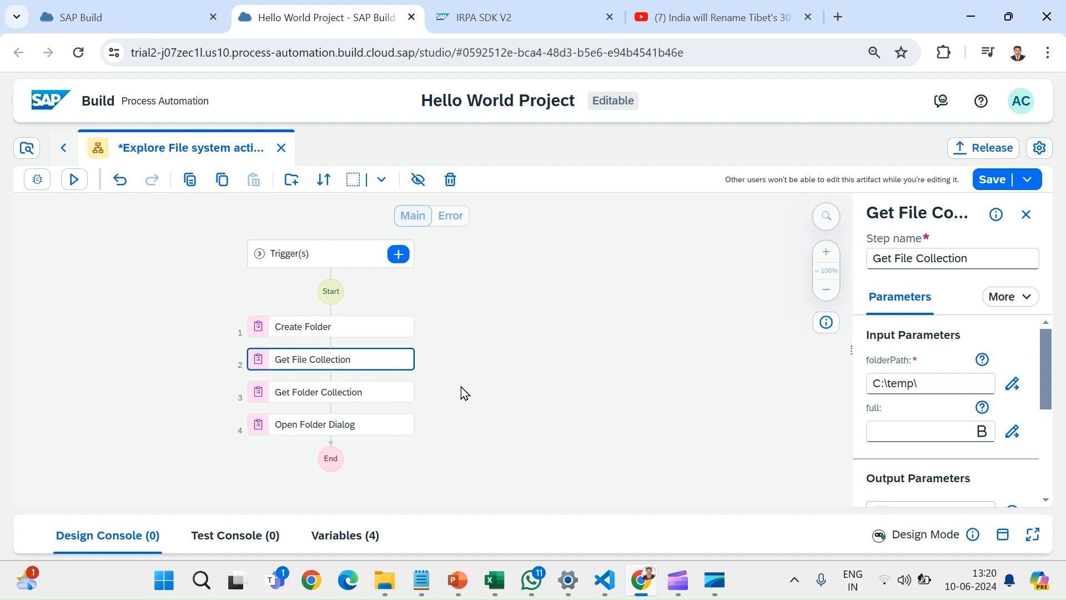
{"action": "left_click", "coordinate": [399, 424]}
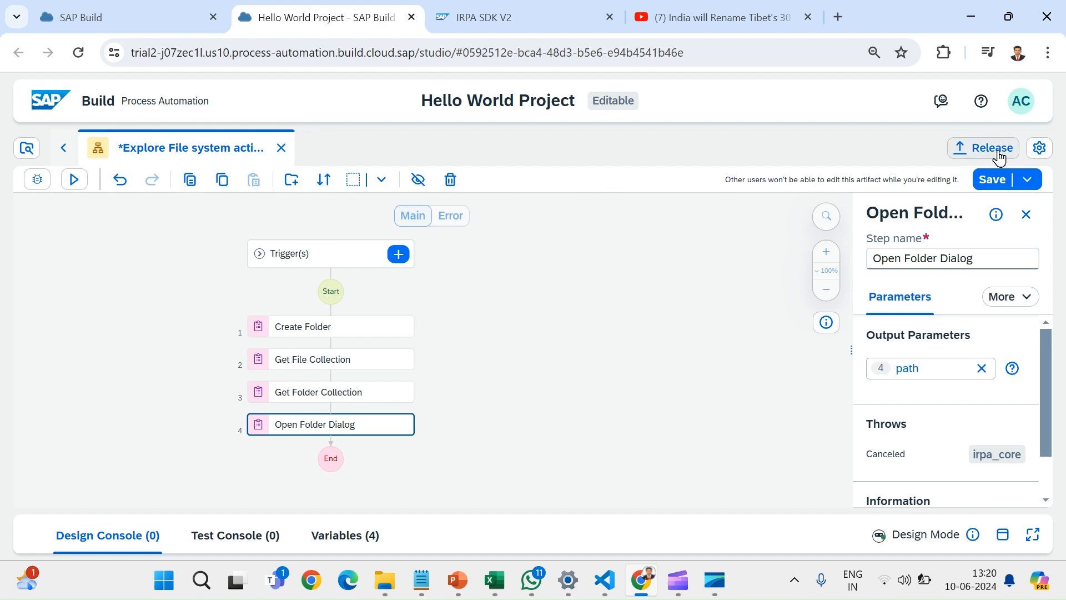
- Save the automation and start a test run of it with the default options
{"action": "left_click", "coordinate": [992, 180]}
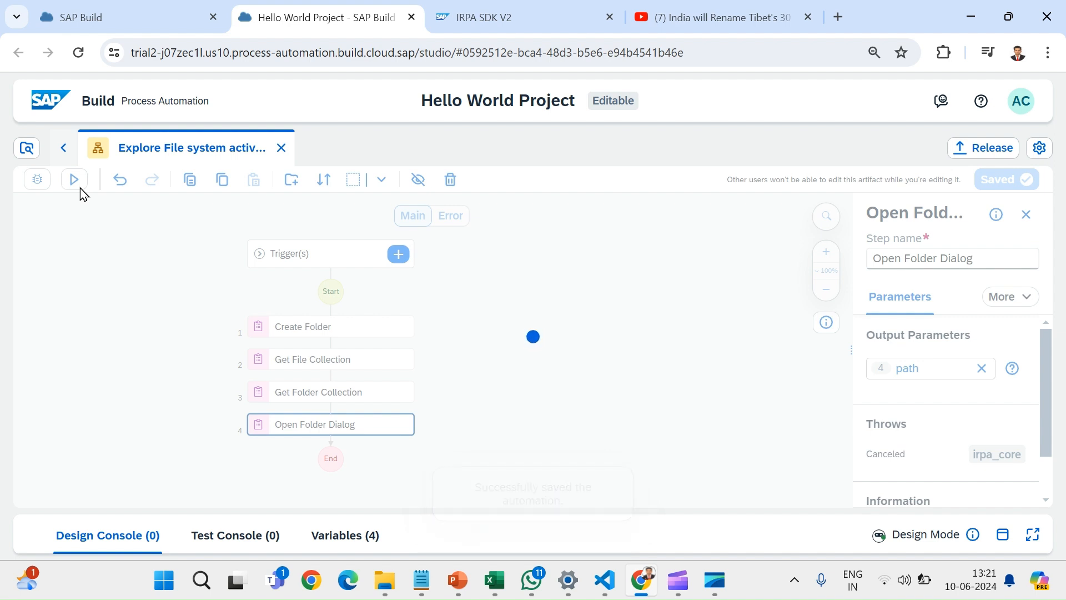
{"action": "left_click", "coordinate": [73, 181]}
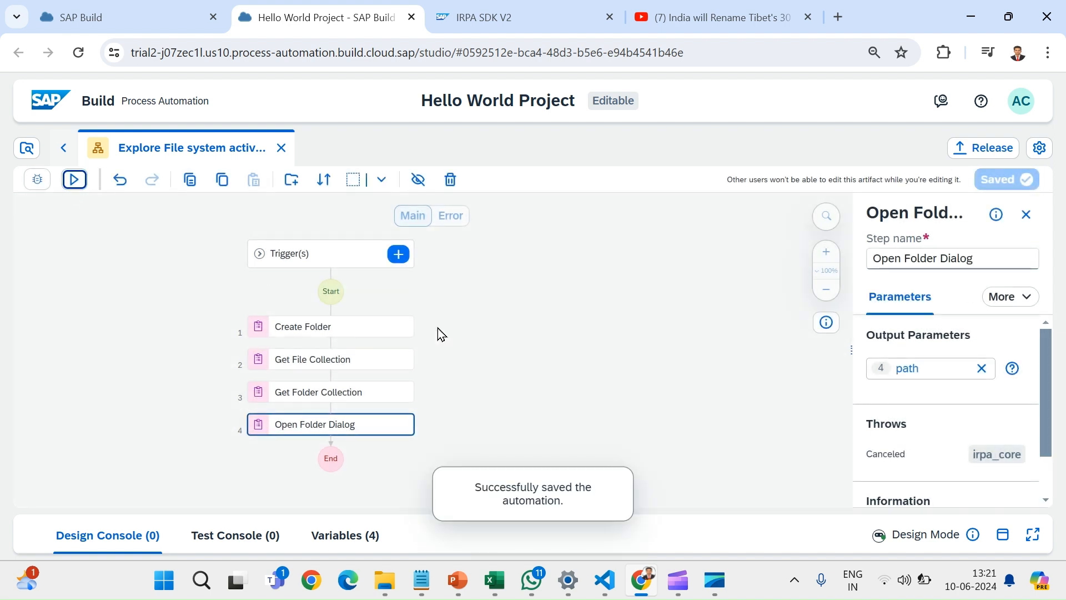
{"action": "left_click", "coordinate": [74, 182]}
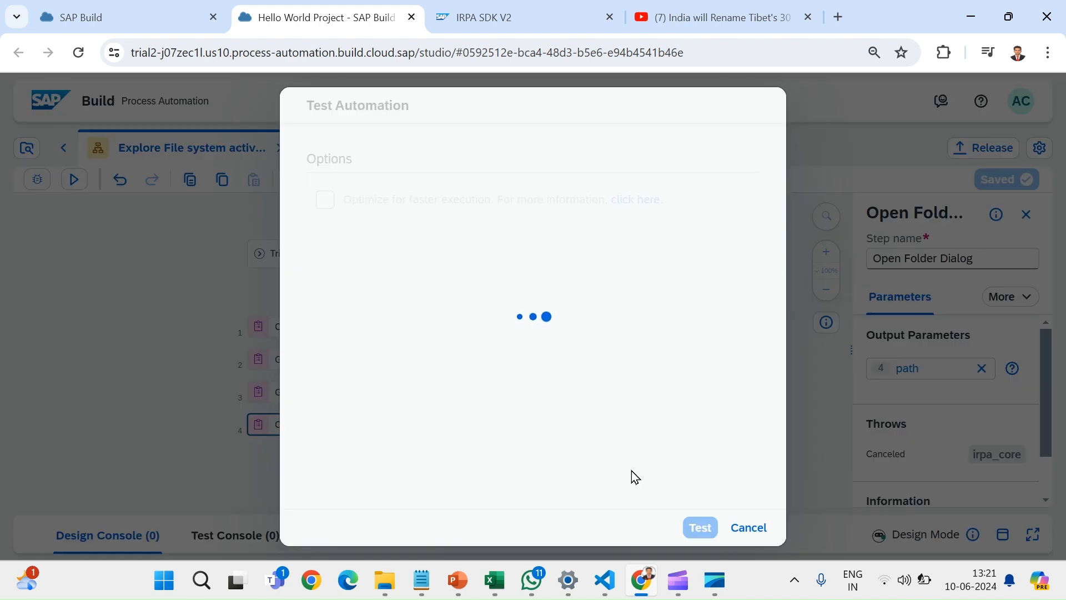
{"action": "left_click", "coordinate": [699, 526]}
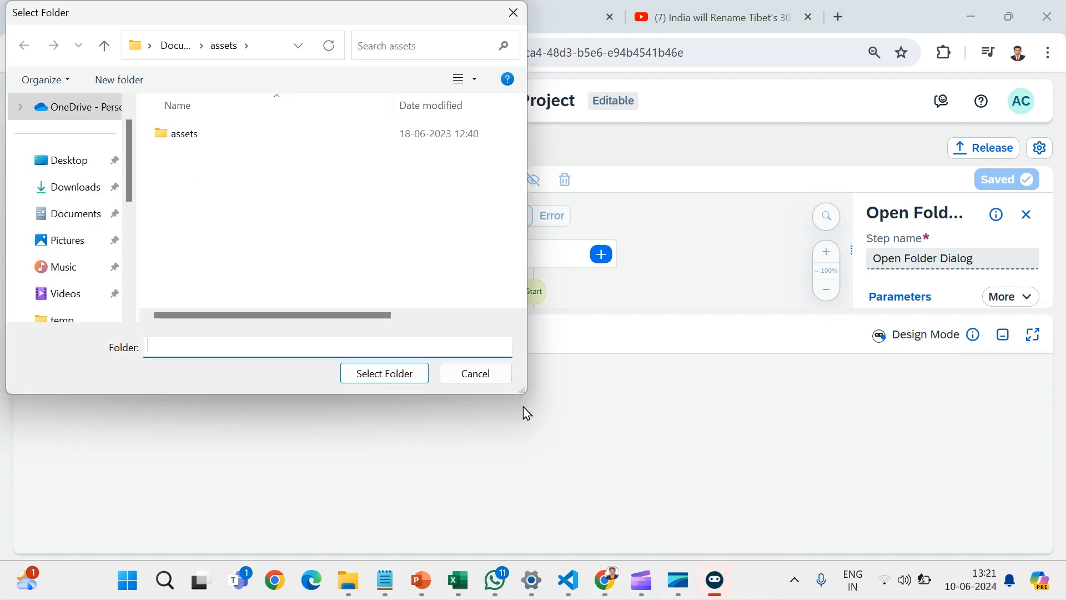
- Choose the foodDetails folder inside temp\goFood as the folder requested by the running test
{"action": "scroll", "coordinate": [92, 249], "scroll_direction": "down", "scroll_amount": 4}
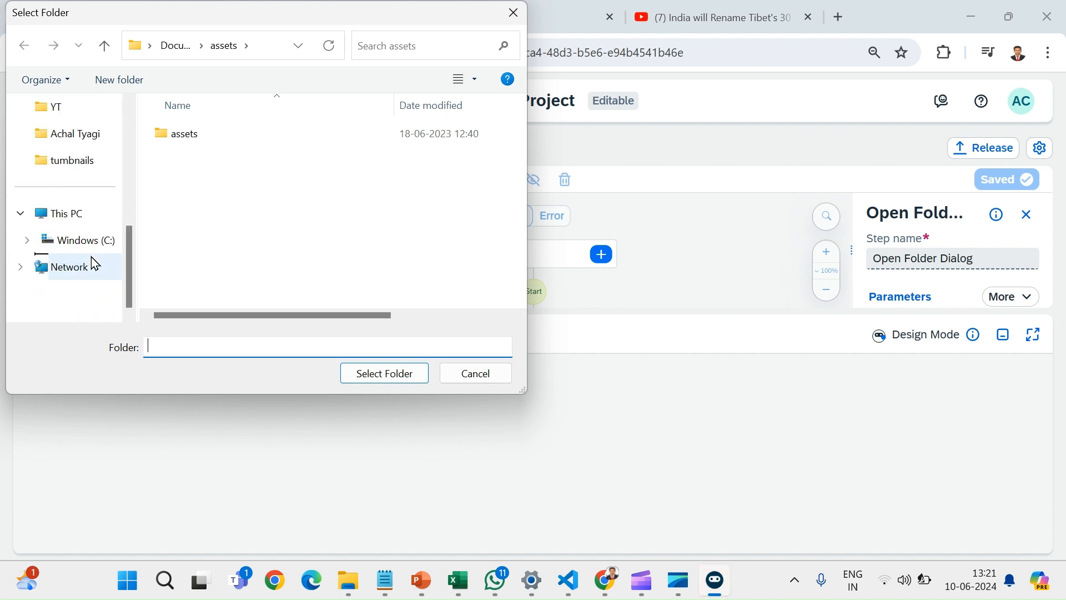
{"action": "scroll", "coordinate": [69, 142], "scroll_direction": "up", "scroll_amount": 3}
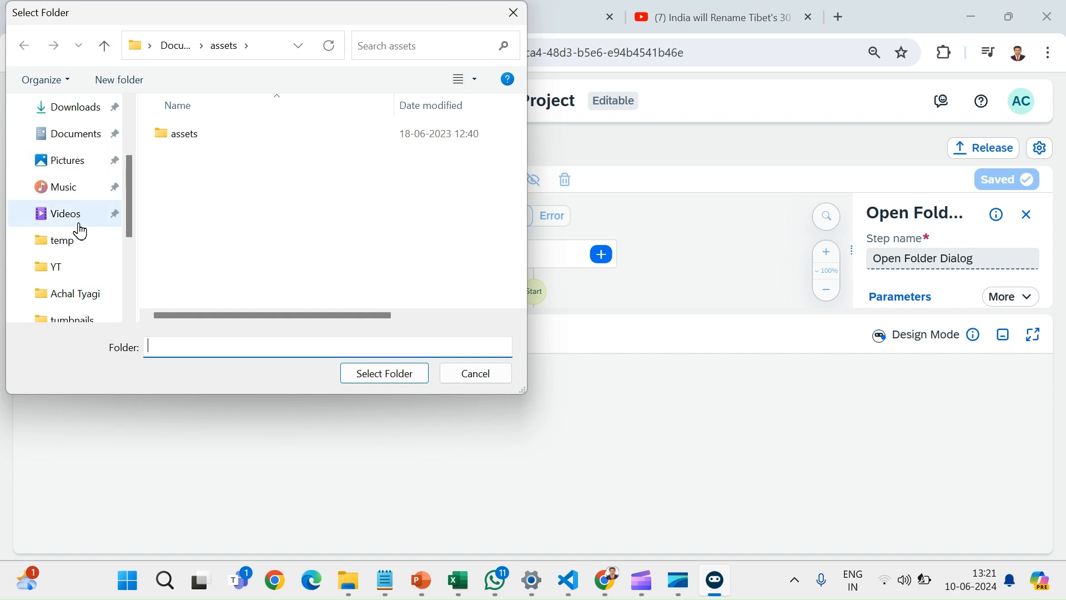
{"action": "left_click", "coordinate": [76, 255]}
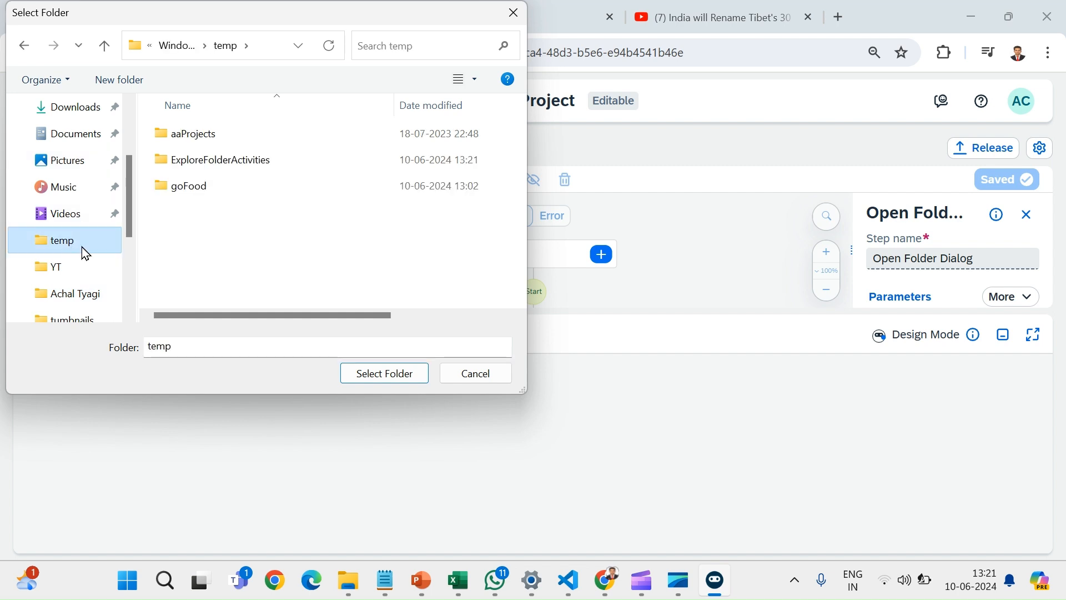
{"action": "left_click", "coordinate": [215, 195]}
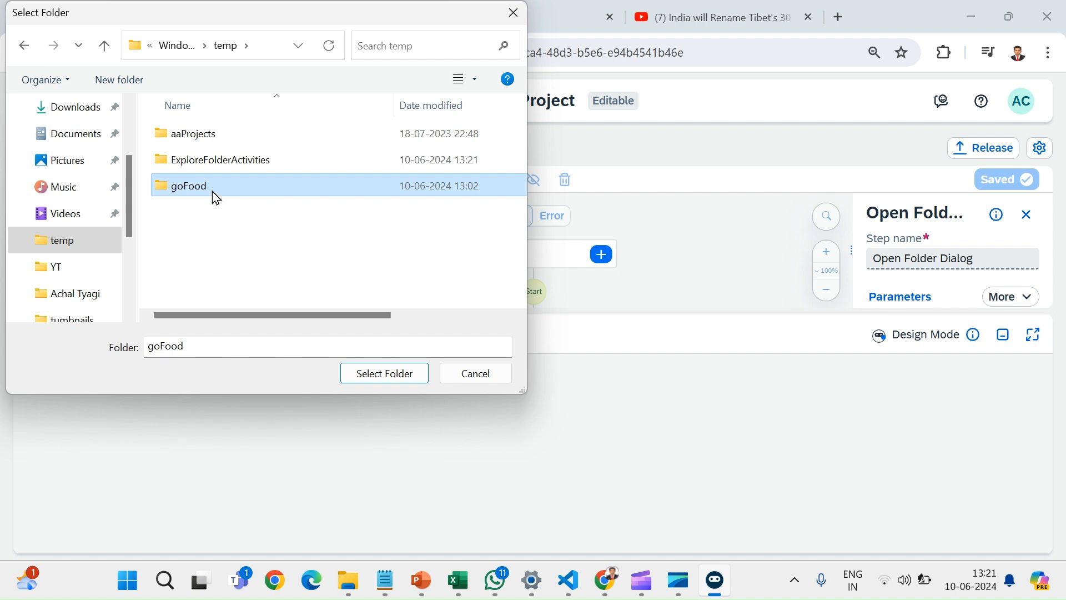
{"action": "double_click", "coordinate": [213, 193]}
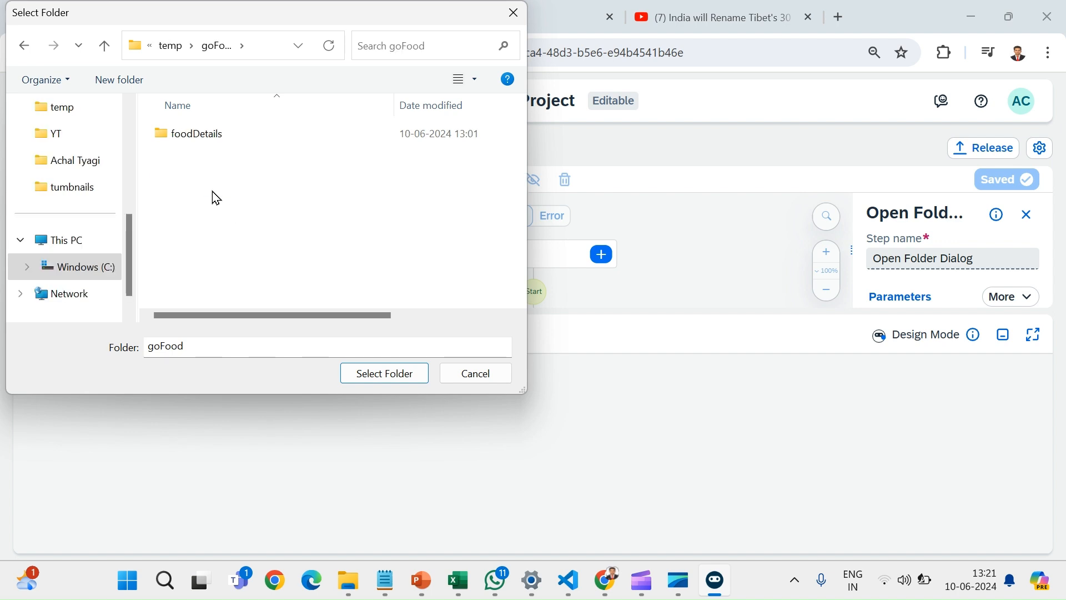
{"action": "left_click", "coordinate": [199, 141]}
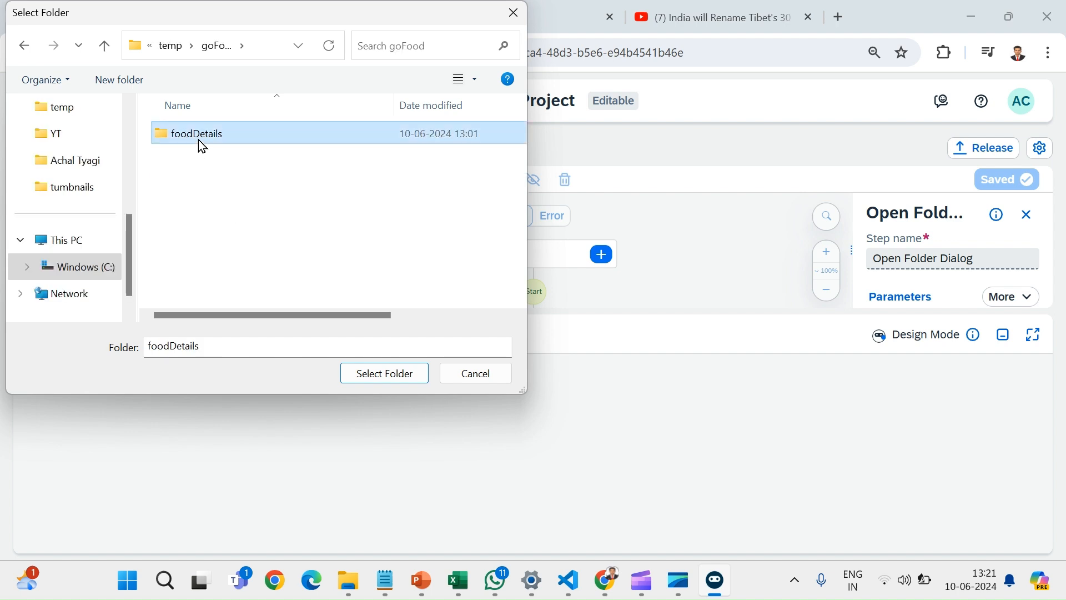
{"action": "left_click", "coordinate": [396, 378]}
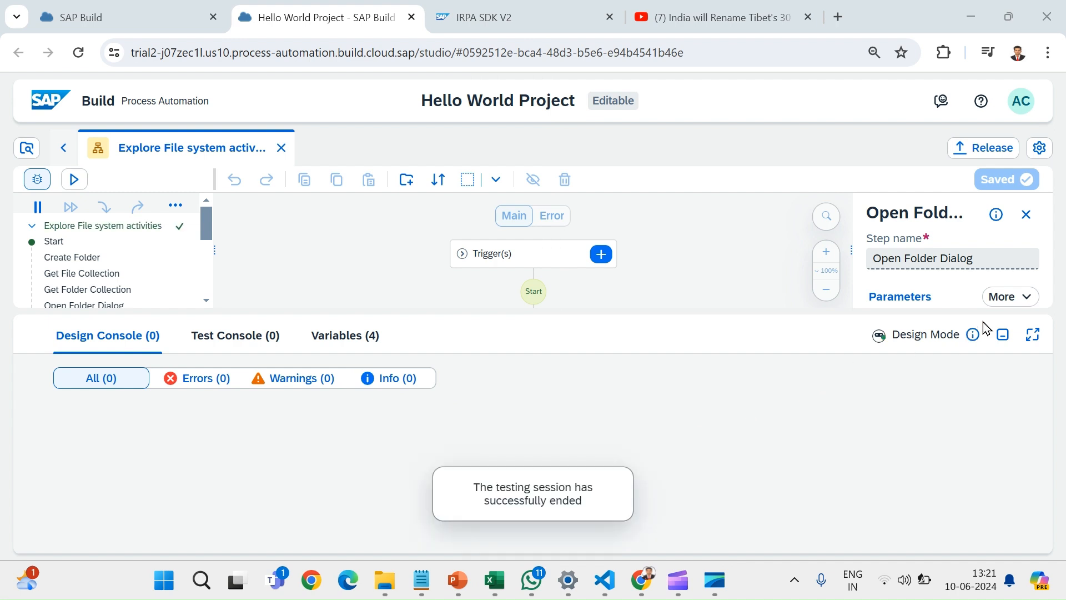
- Inspect the Create Folder step's test values and check the contents of C:\temp in File Explorer
{"action": "left_click", "coordinate": [1003, 344]}
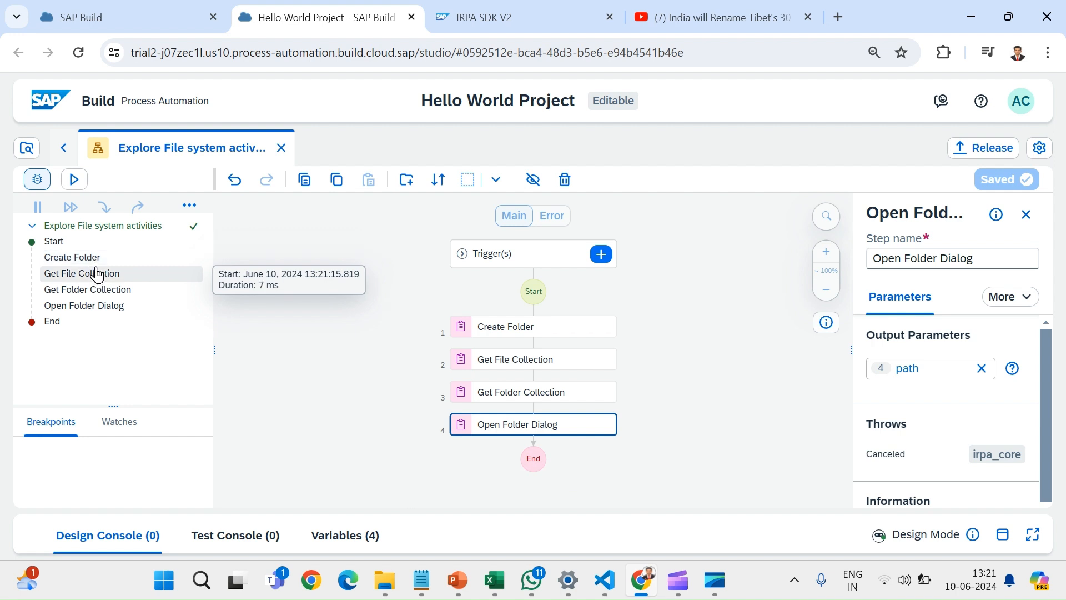
{"action": "left_click", "coordinate": [78, 257]}
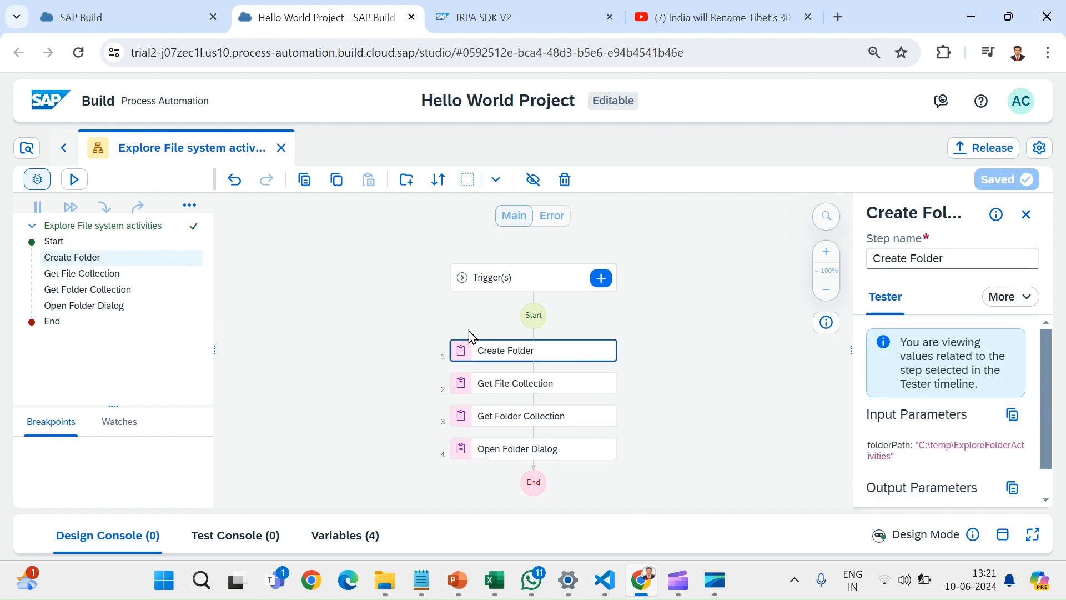
{"action": "scroll", "coordinate": [929, 459], "scroll_direction": "down", "scroll_amount": 1}
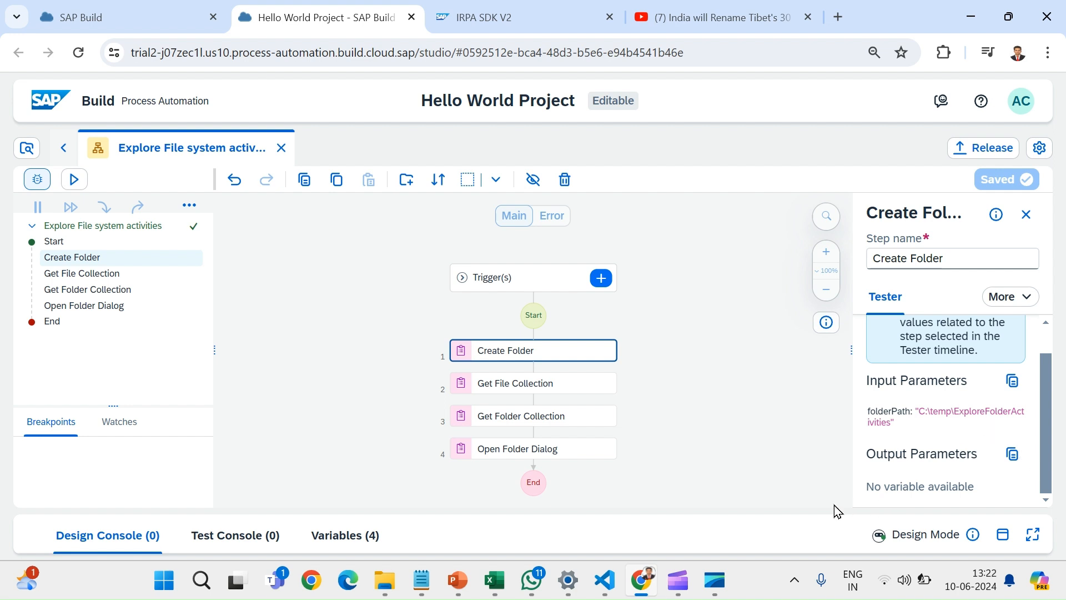
{"action": "mouse_move", "coordinate": [385, 580]}
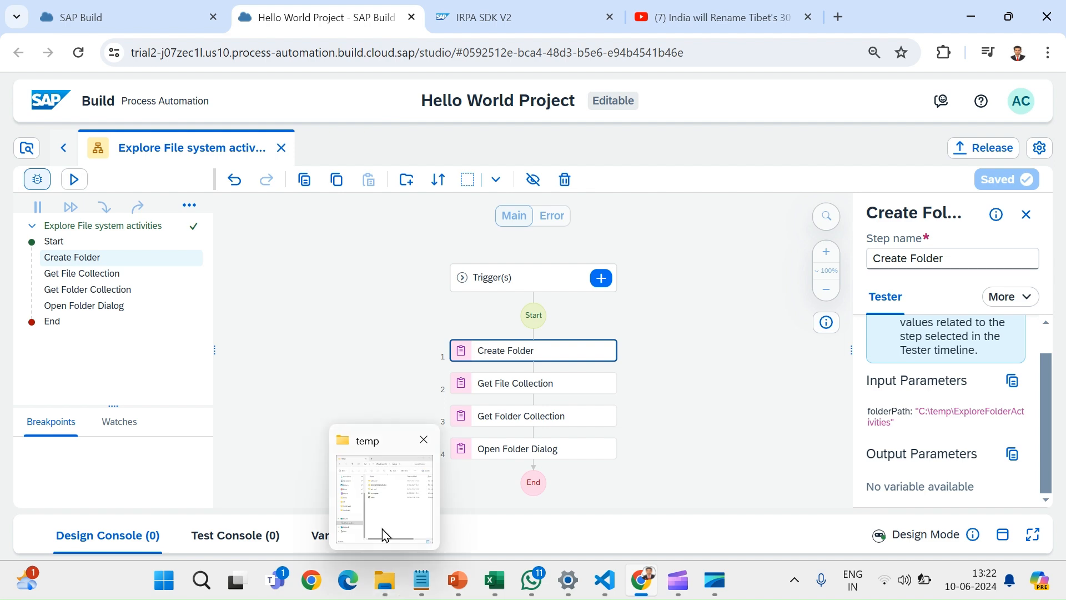
{"action": "left_click", "coordinate": [382, 529]}
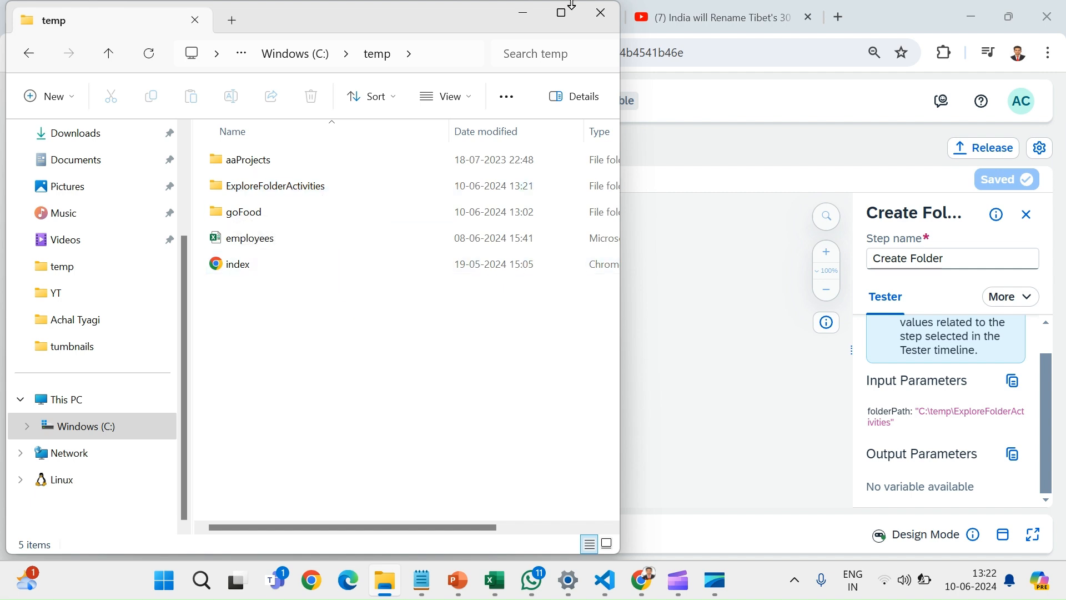
{"action": "left_click", "coordinate": [525, 13]}
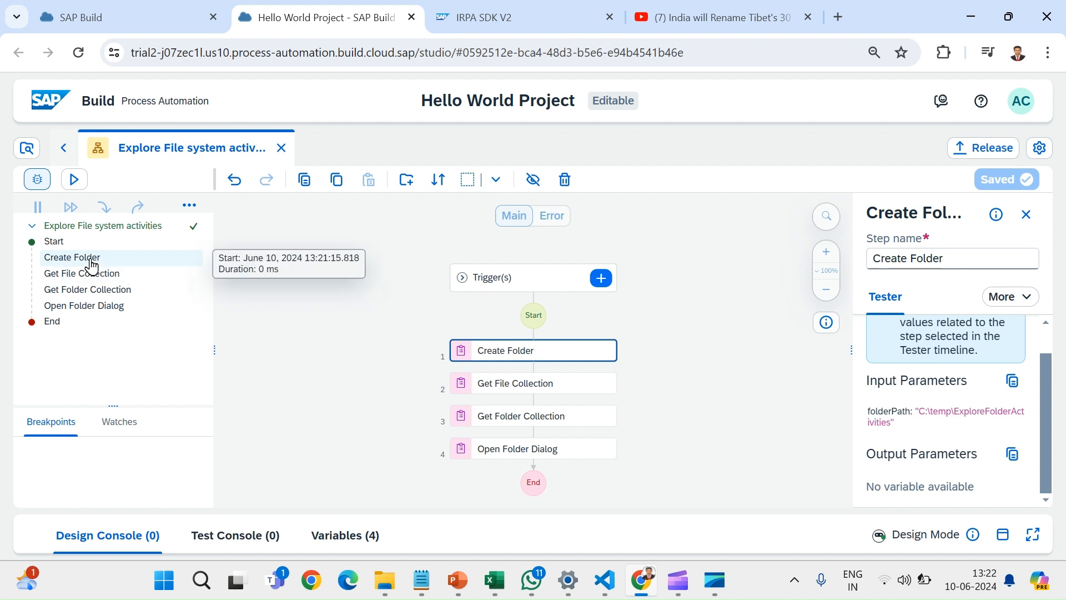
- Examine the Get File Collection step's test values, including the files listed in its coll output
{"action": "left_click", "coordinate": [93, 275]}
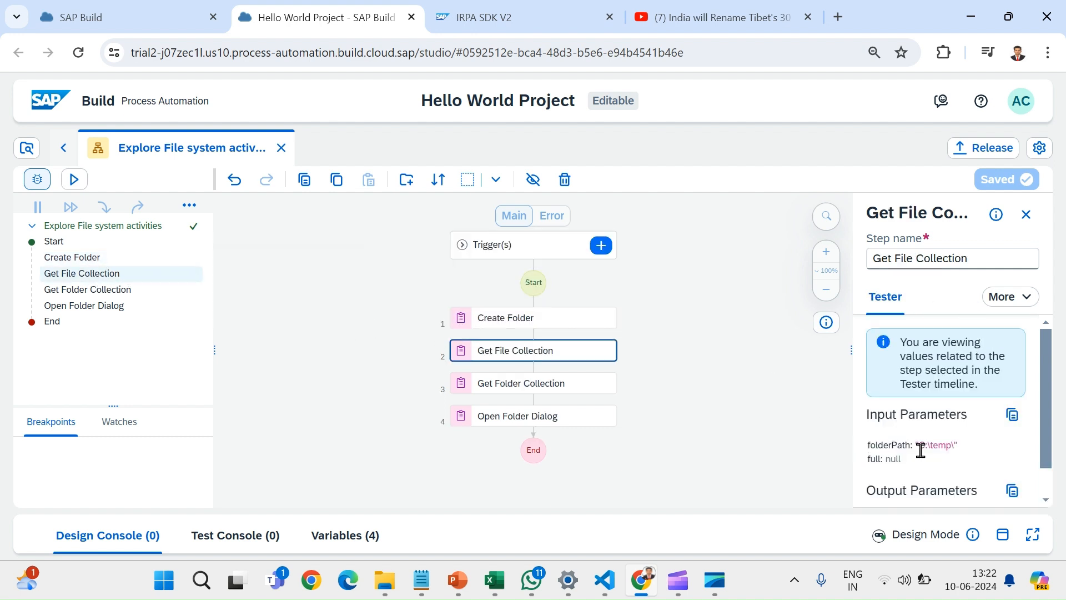
{"action": "scroll", "coordinate": [920, 450], "scroll_direction": "down", "scroll_amount": 1}
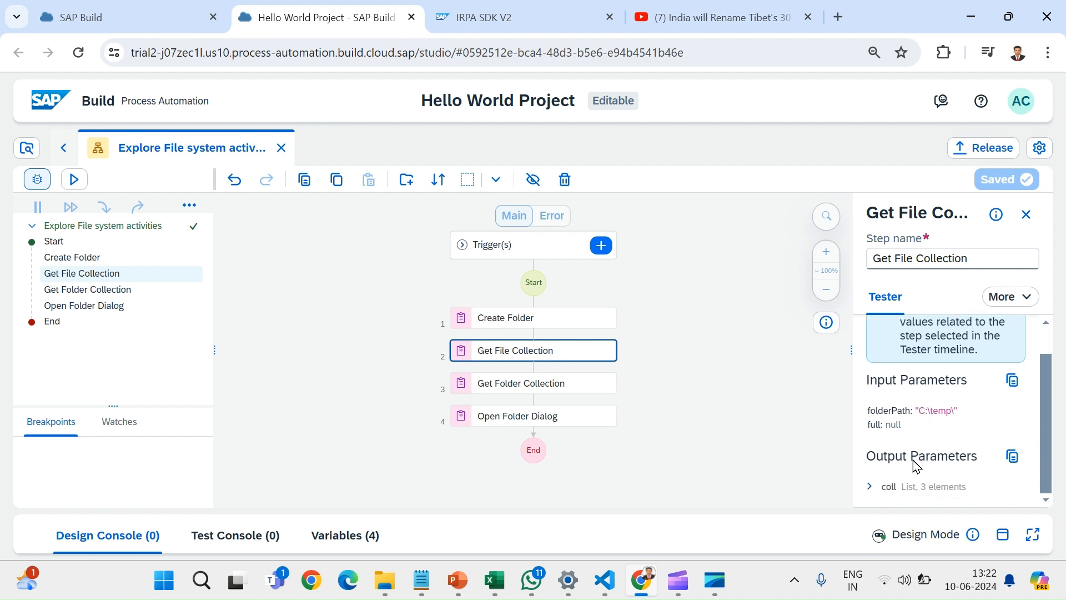
{"action": "left_click", "coordinate": [871, 486]}
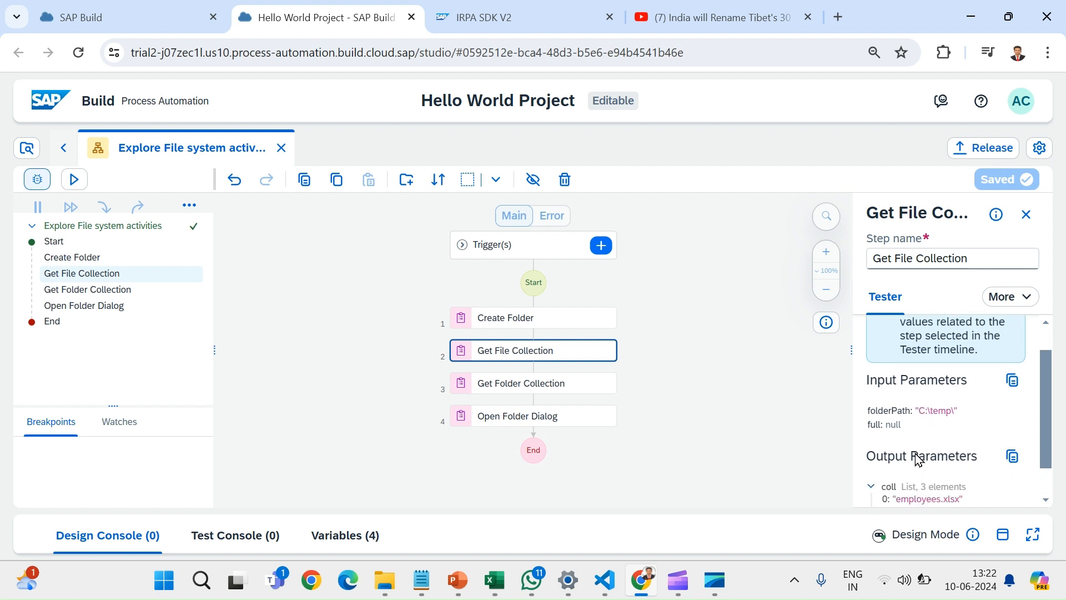
{"action": "scroll", "coordinate": [917, 461], "scroll_direction": "down", "scroll_amount": 1}
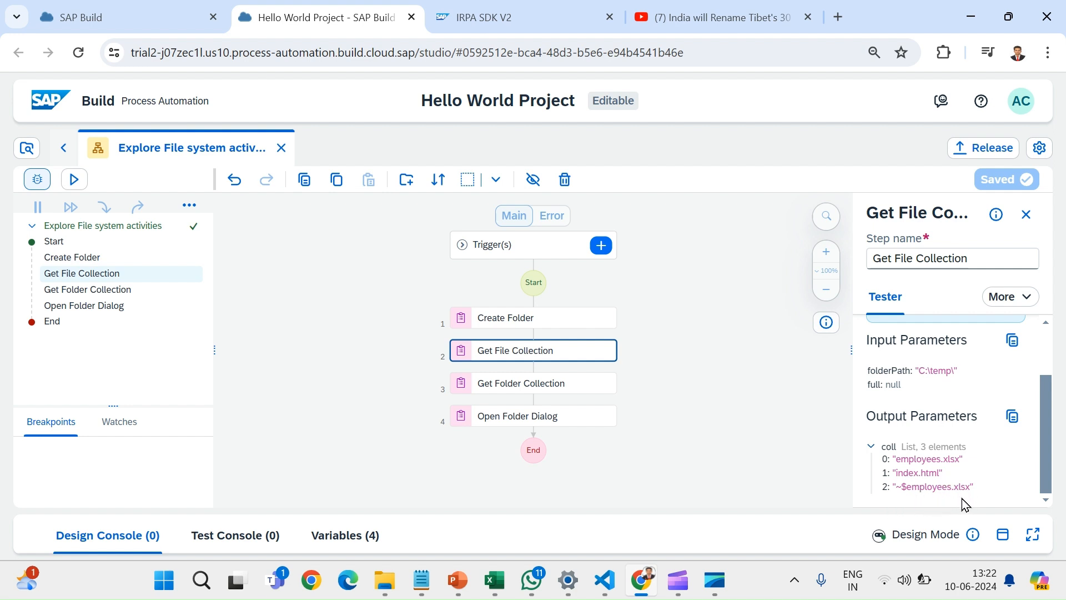
- Compare the file list with the temp folder in File Explorer and check whether hidden items are set to show
{"action": "mouse_move", "coordinate": [414, 592]}
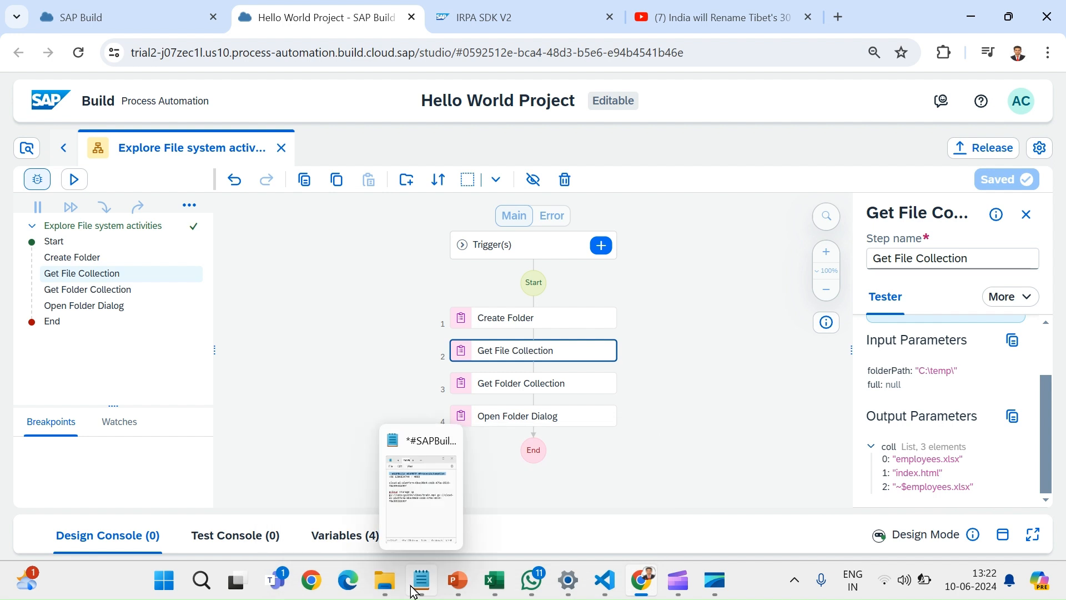
{"action": "left_click", "coordinate": [330, 463]}
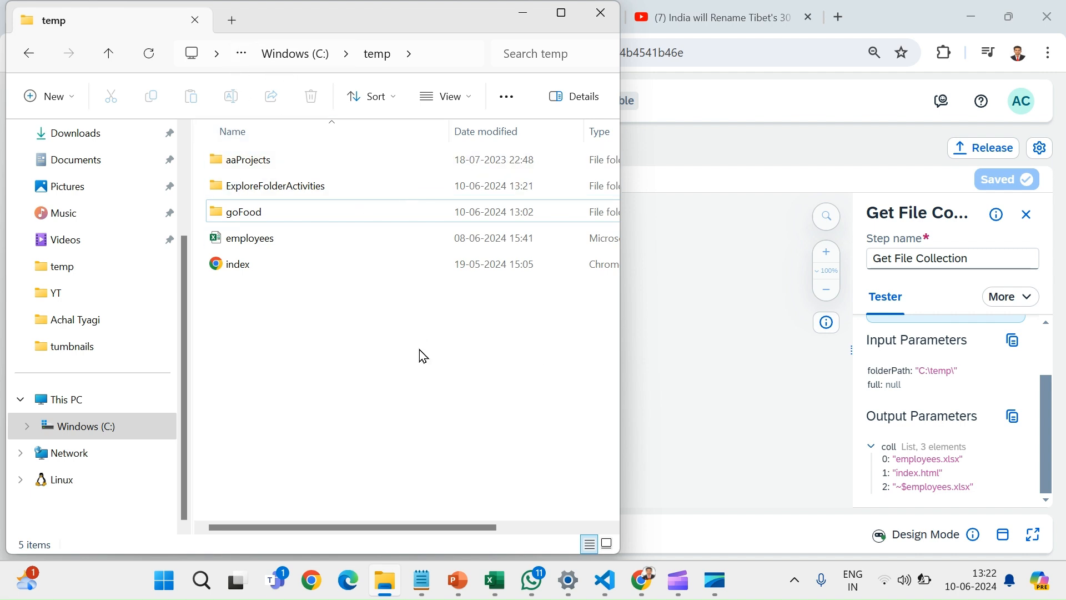
{"action": "left_click", "coordinate": [467, 111]}
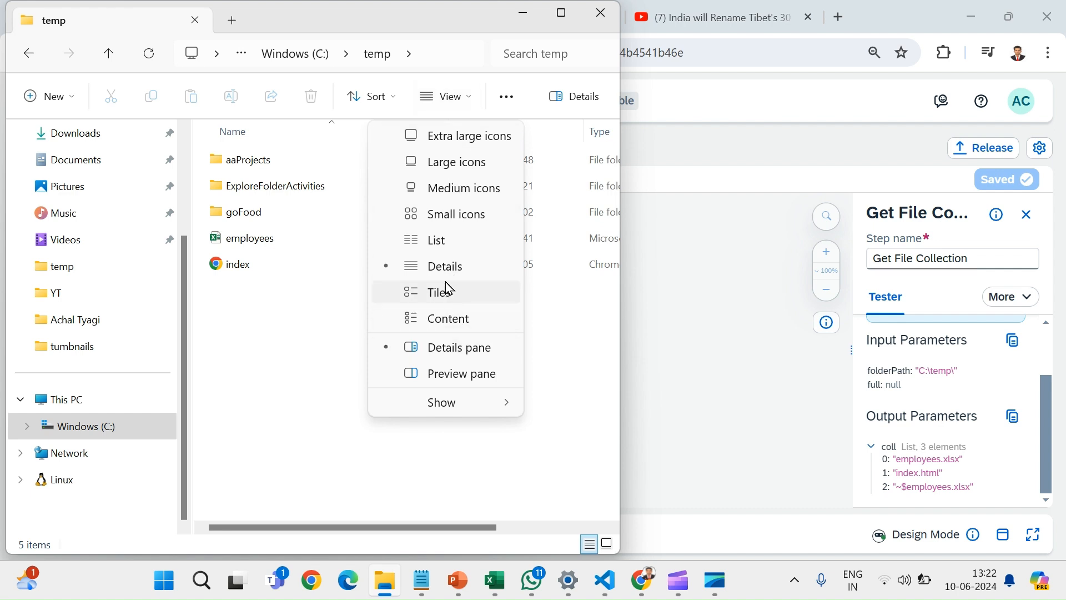
{"action": "mouse_move", "coordinate": [465, 405]}
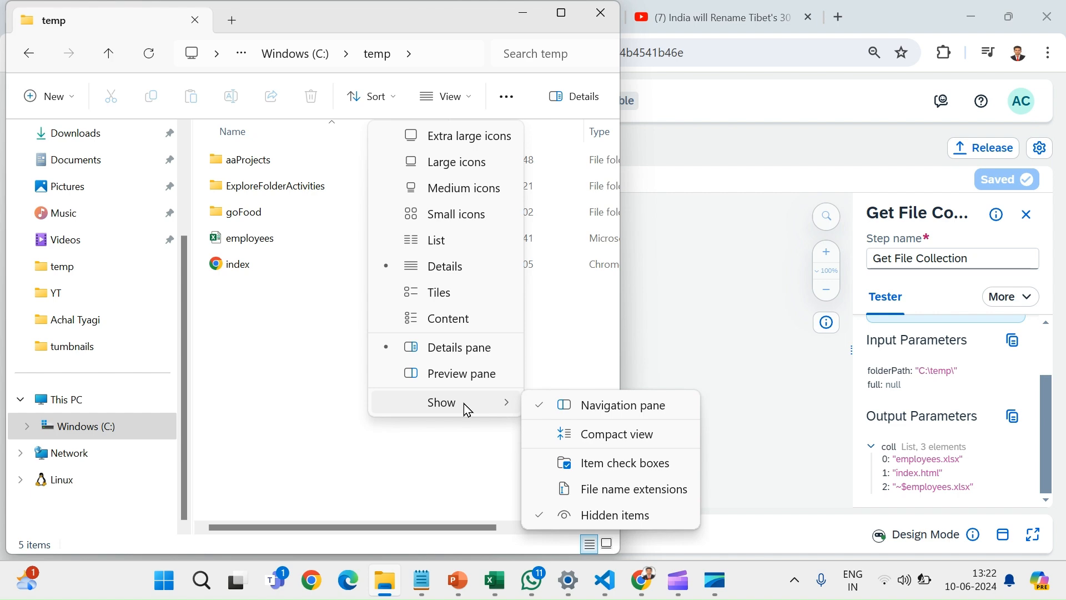
{"action": "left_click", "coordinate": [435, 461]}
{"action": "left_click", "coordinate": [436, 462]}
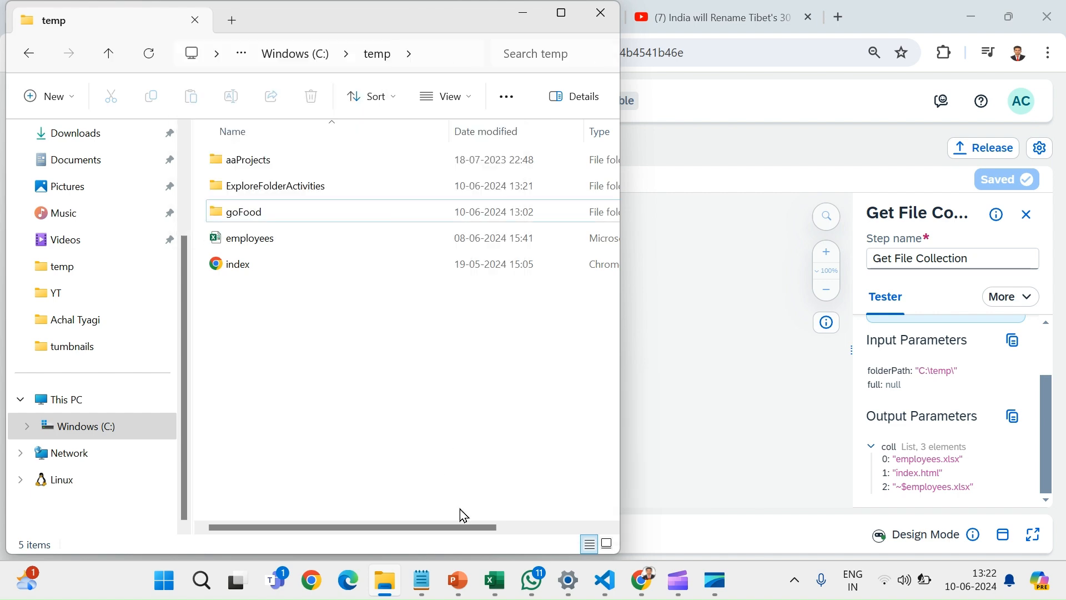
- Close the employees workbook in Excel, recheck the temp folder in File Explorer and return to the Hello World Project in Chrome
{"action": "left_click", "coordinate": [494, 580]}
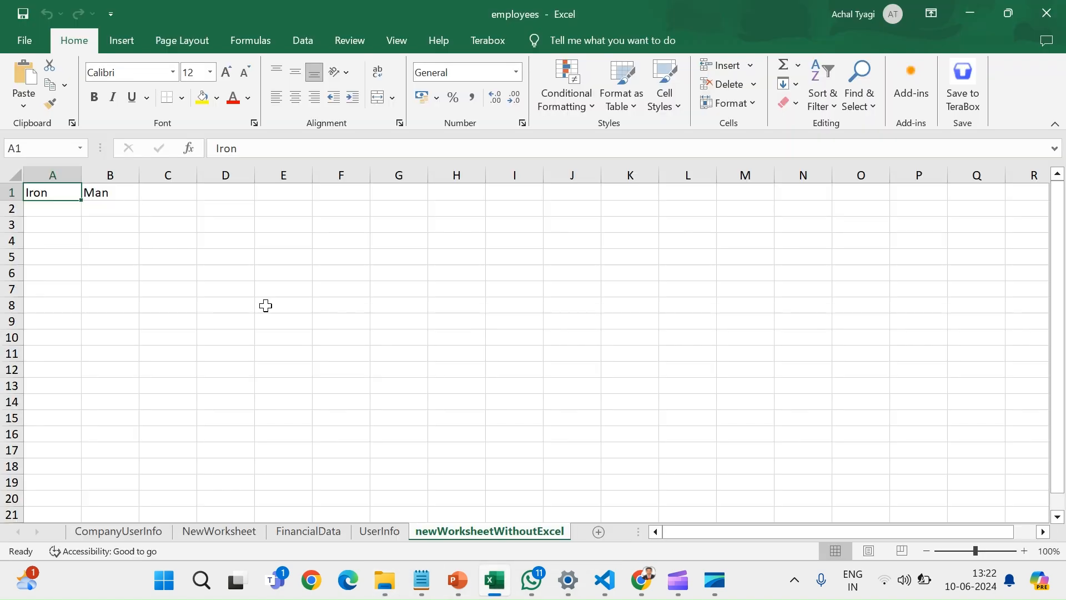
{"action": "left_click", "coordinate": [1051, 16]}
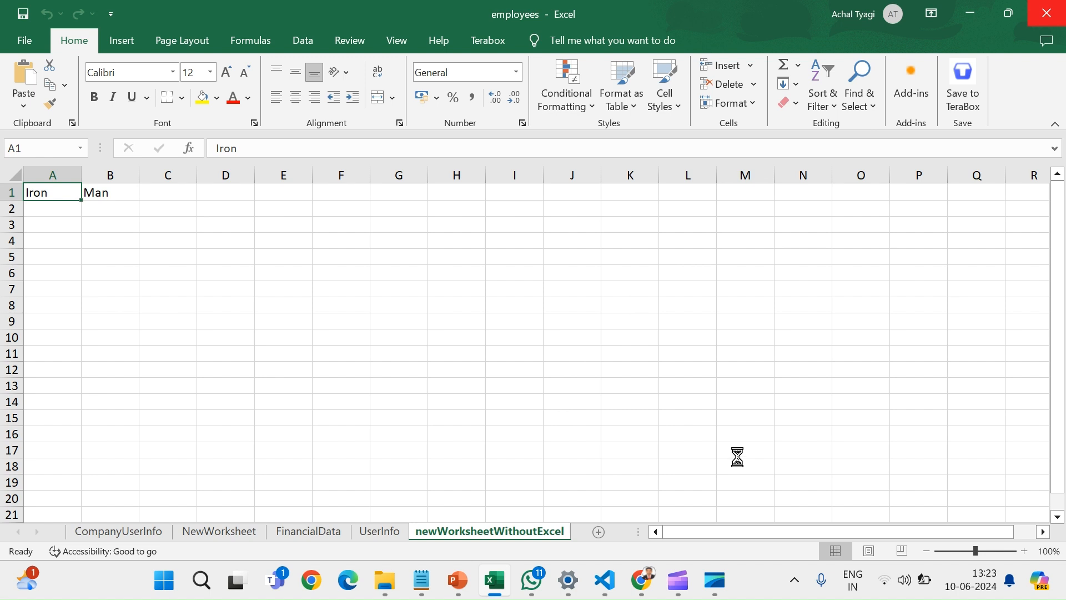
{"action": "left_click", "coordinate": [399, 590]}
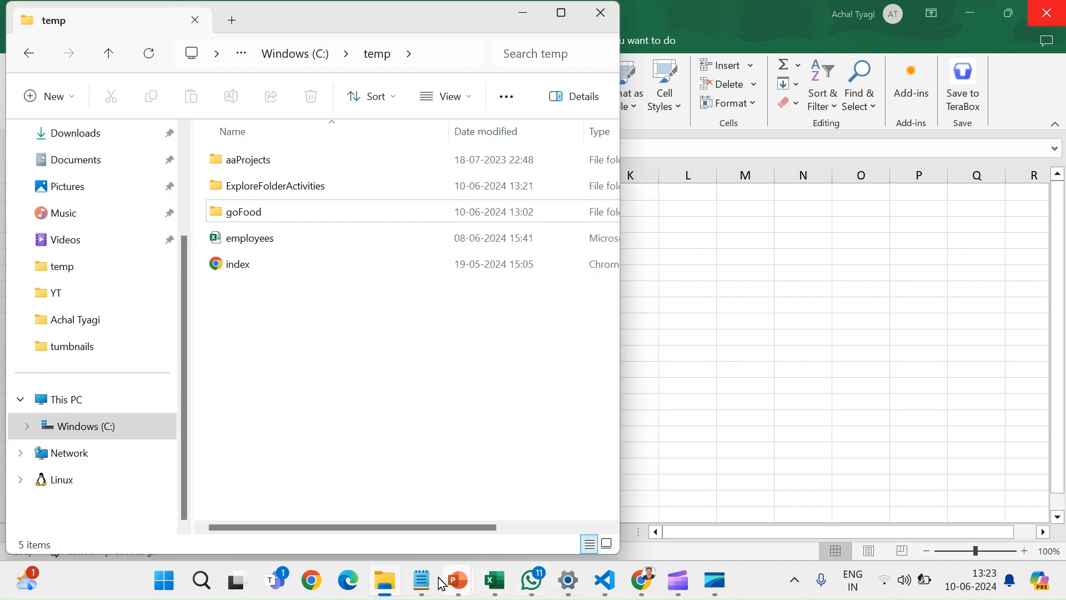
{"action": "mouse_move", "coordinate": [642, 581]}
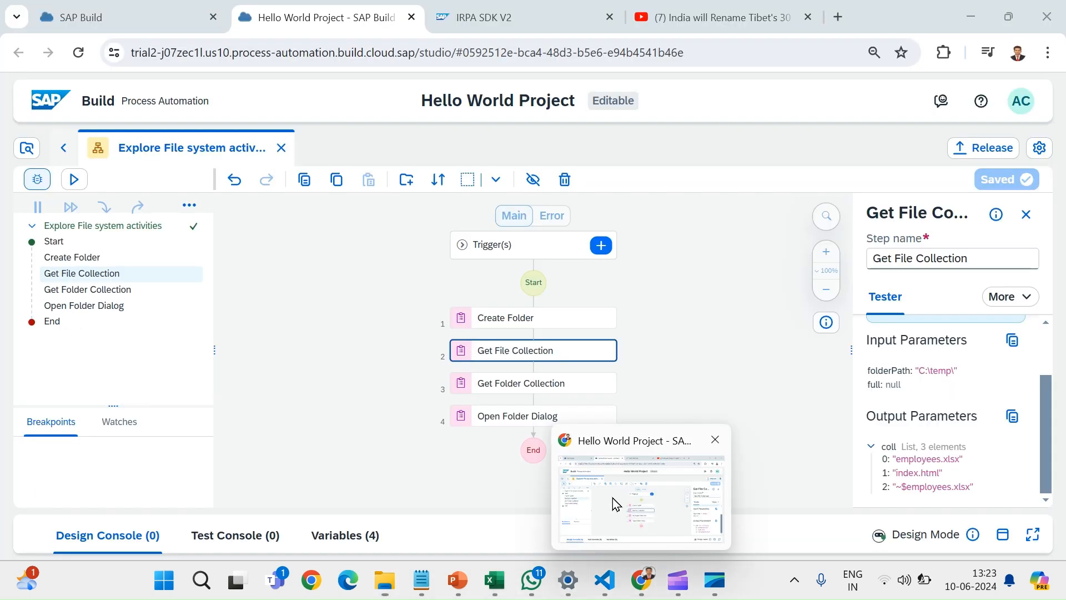
{"action": "left_click", "coordinate": [612, 498]}
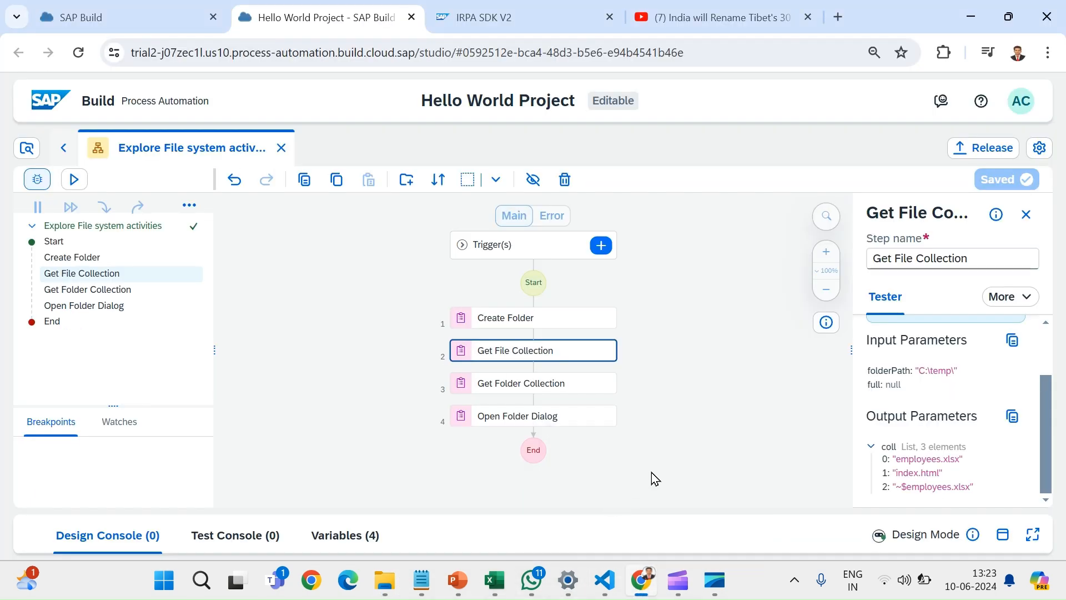
- Examine the Get Folder Collection step's parameters and test values, including the folder paths listed in its coll output
{"action": "left_click", "coordinate": [546, 389]}
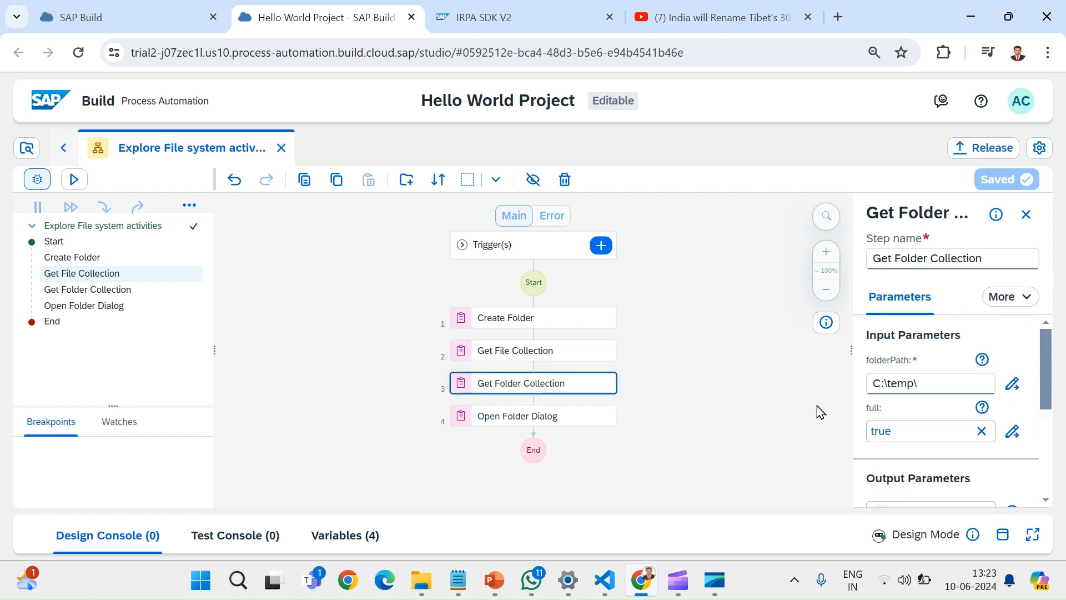
{"action": "scroll", "coordinate": [928, 451], "scroll_direction": "down", "scroll_amount": 5}
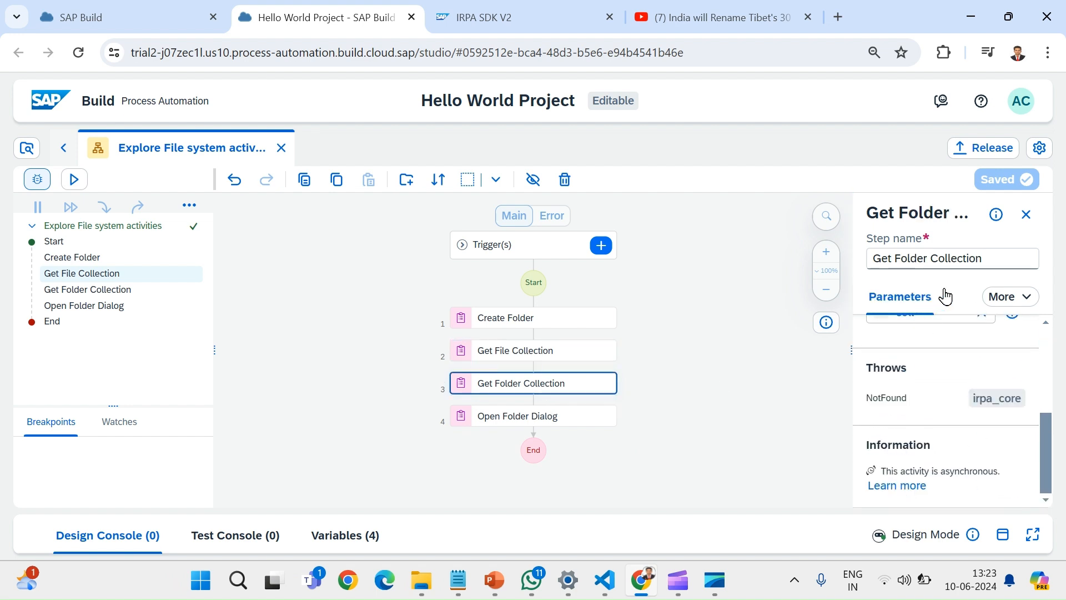
{"action": "left_click", "coordinate": [106, 291]}
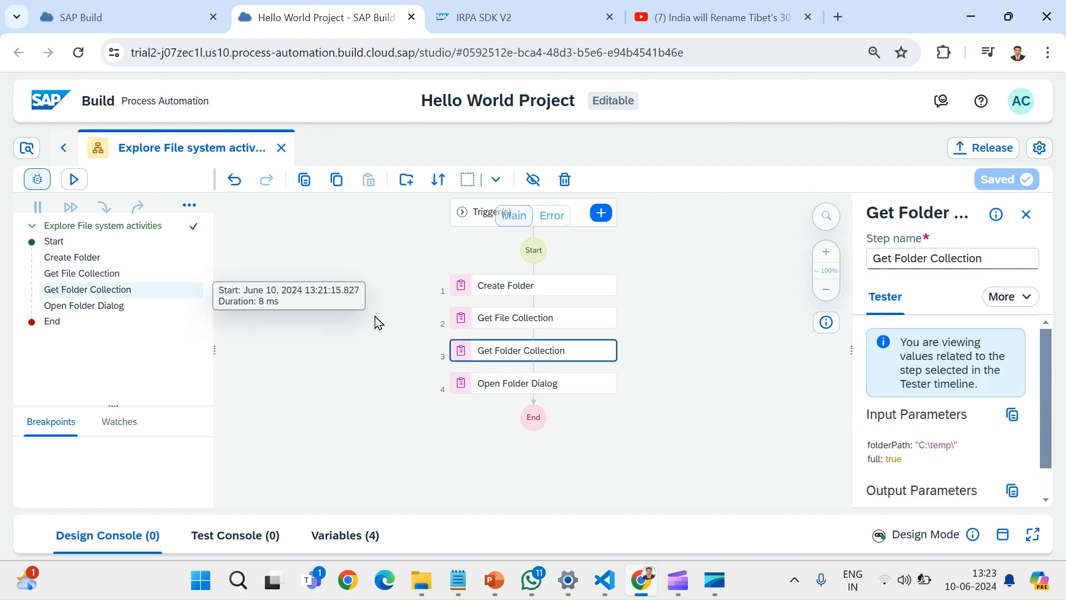
{"action": "scroll", "coordinate": [921, 440], "scroll_direction": "down", "scroll_amount": 2}
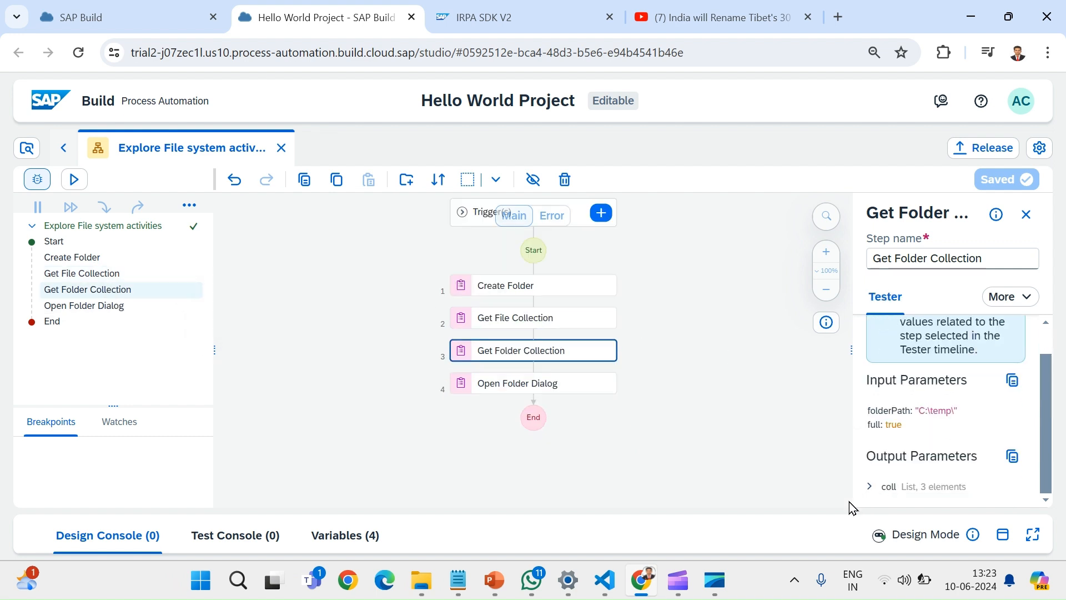
{"action": "left_click", "coordinate": [869, 487]}
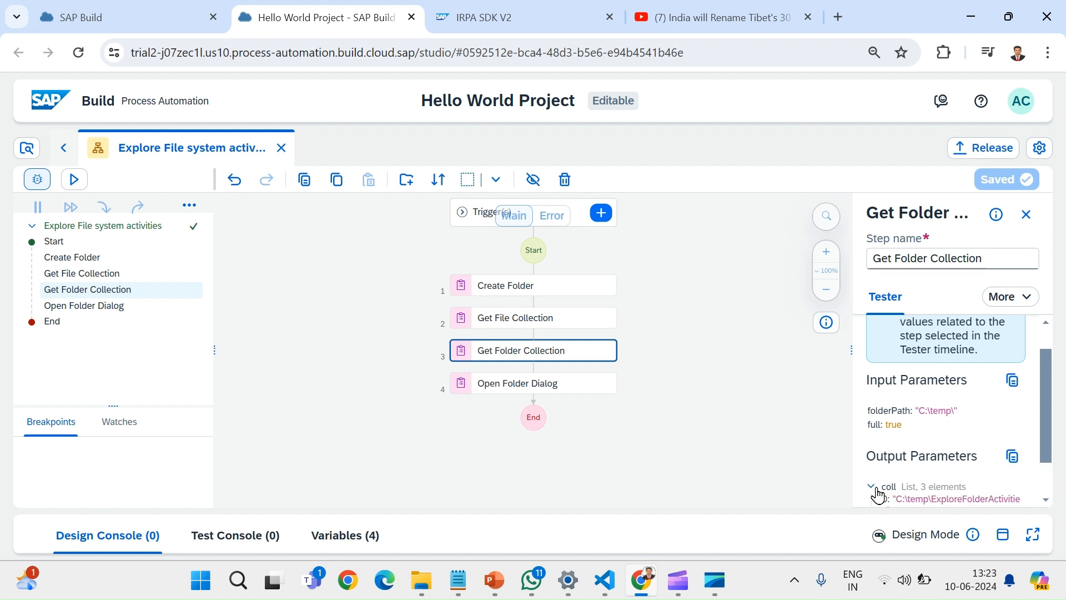
{"action": "scroll", "coordinate": [969, 455], "scroll_direction": "down", "scroll_amount": 2}
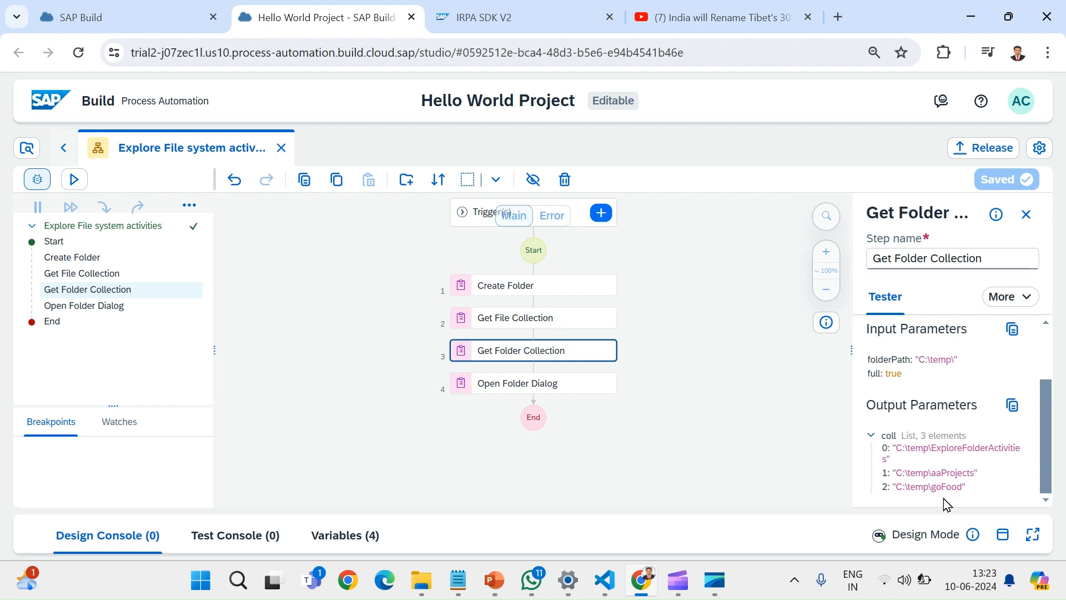
- Compare the listed folder paths with the subfolders of C:\temp in File Explorer, then return to the Hello World Project in Chrome
{"action": "mouse_move", "coordinate": [425, 578]}
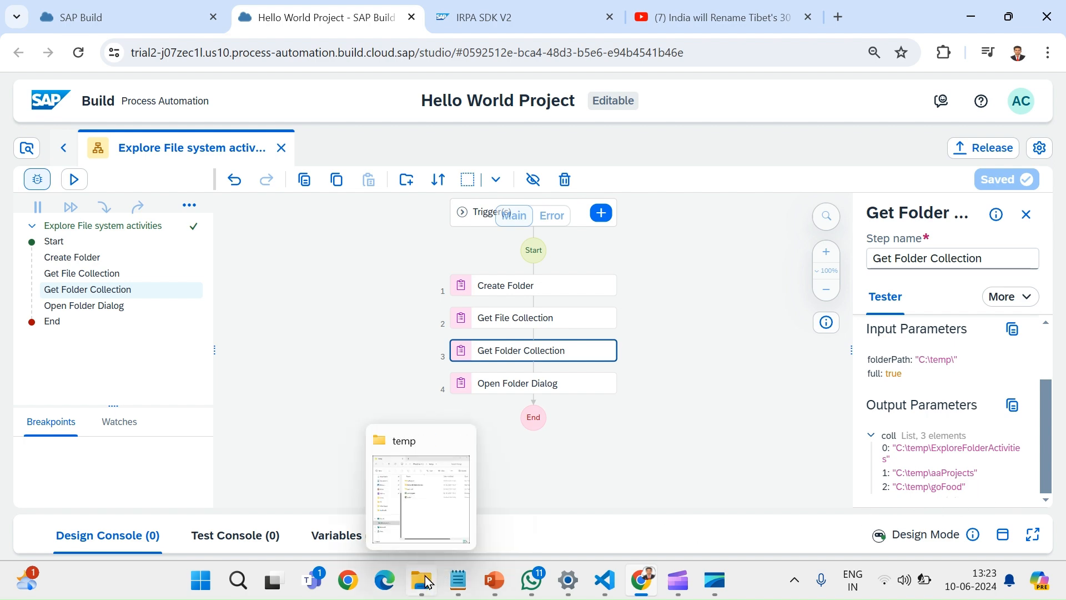
{"action": "left_click", "coordinate": [436, 500]}
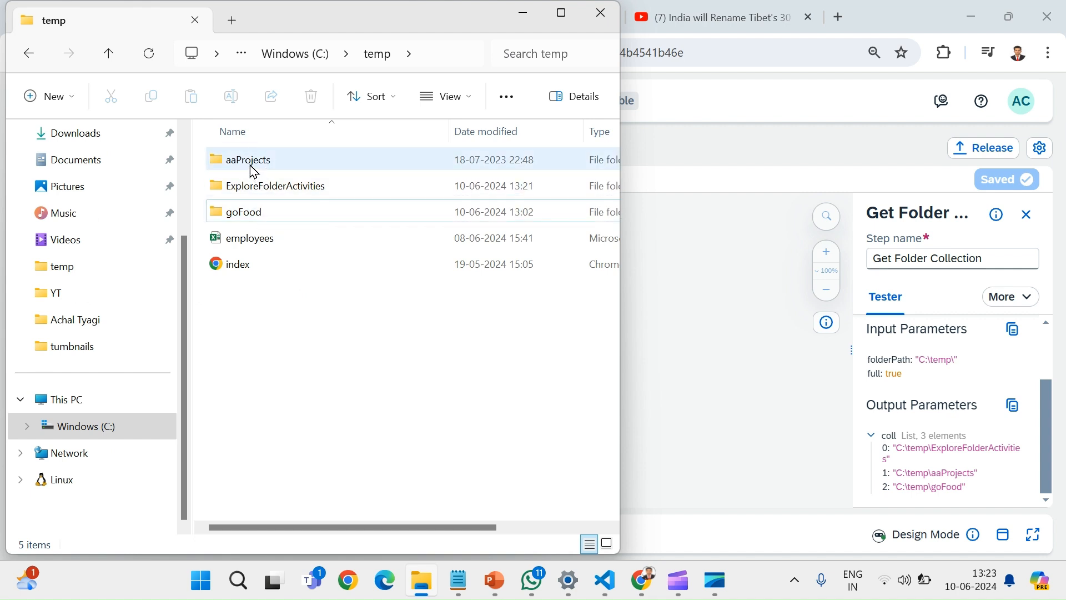
{"action": "left_click", "coordinate": [252, 166]}
{"action": "key", "text": "Down"}
{"action": "key", "text": "Down"}
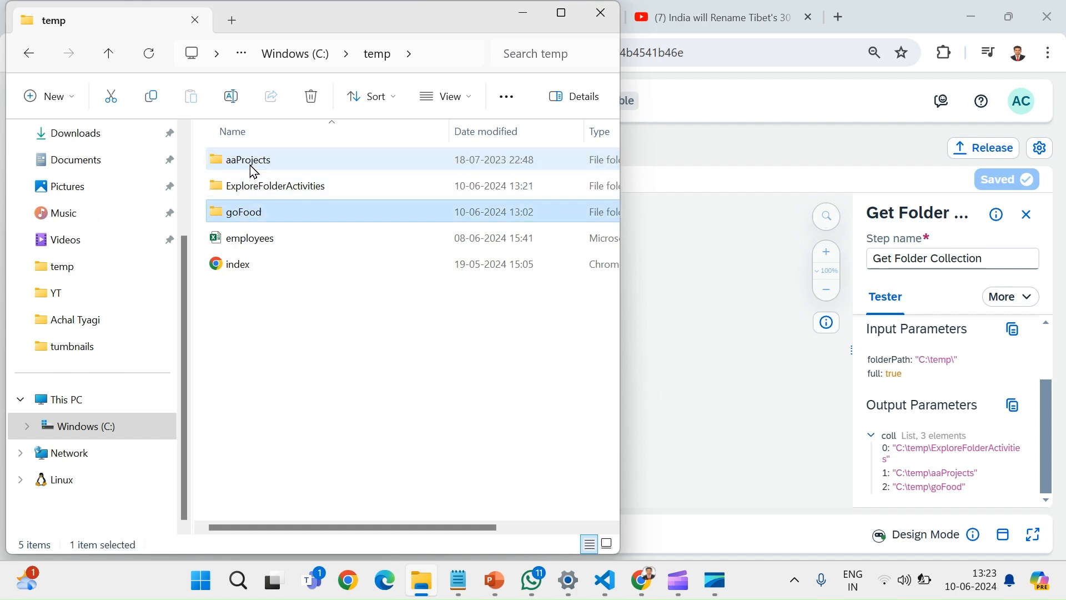
{"action": "left_click", "coordinate": [521, 19]}
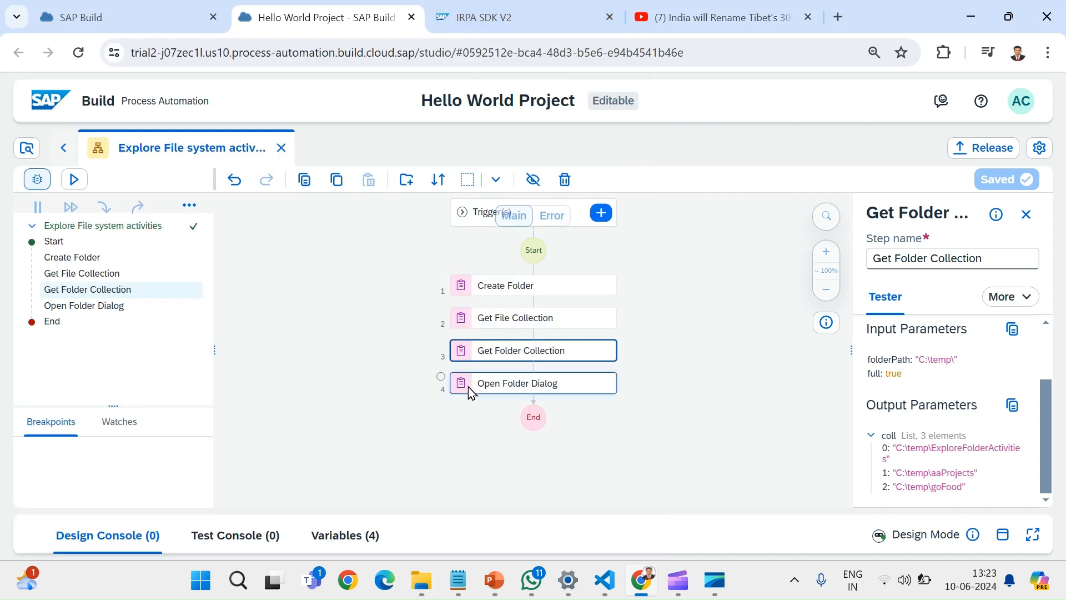
- Inspect the Open Folder Dialog step's test values, highlight its output path, and close the step's details
{"action": "left_click", "coordinate": [117, 309]}
{"action": "scroll", "coordinate": [969, 438], "scroll_direction": "down", "scroll_amount": 1}
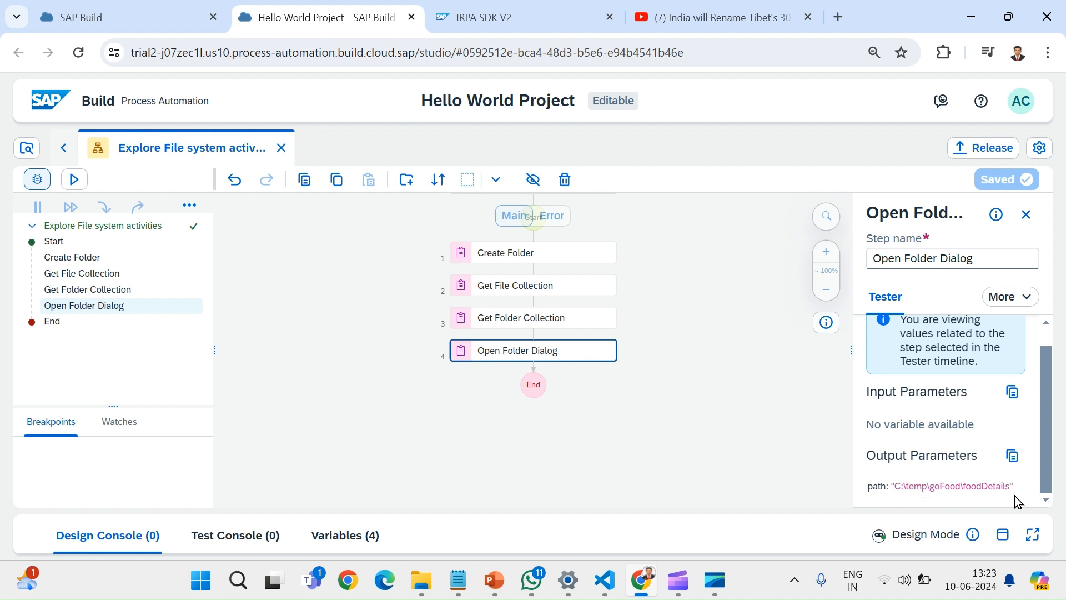
{"action": "left_click_drag", "start_coordinate": [1009, 487], "coordinate": [895, 500]}
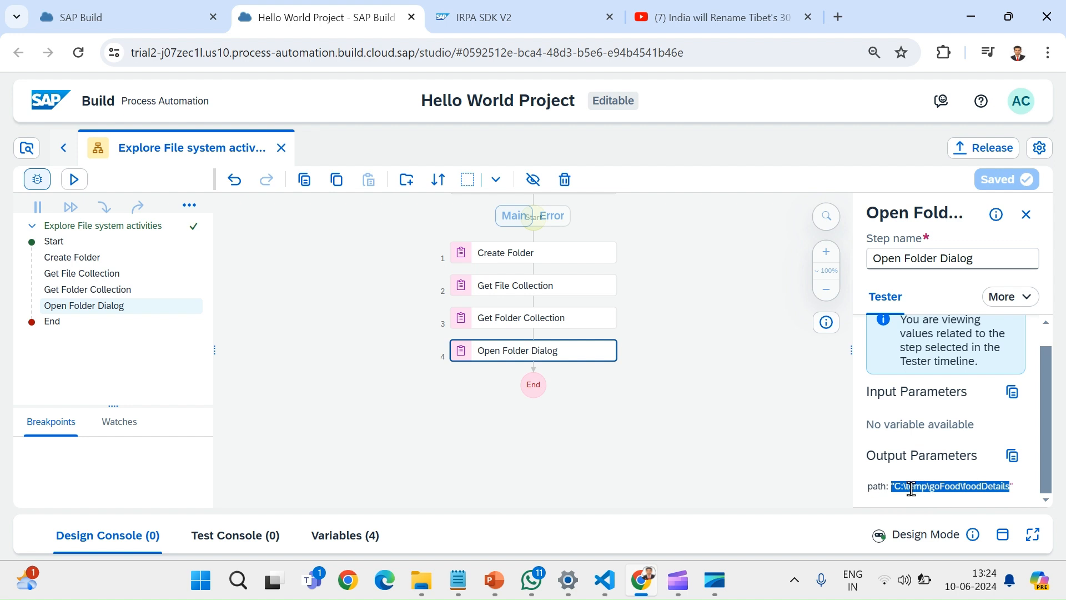
{"action": "left_click", "coordinate": [637, 458]}
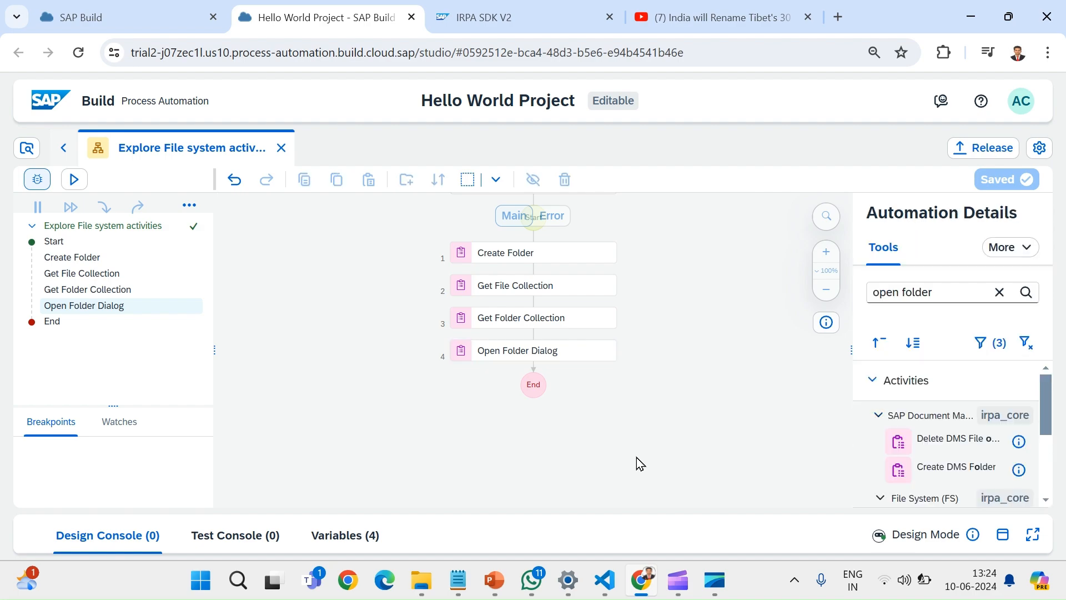